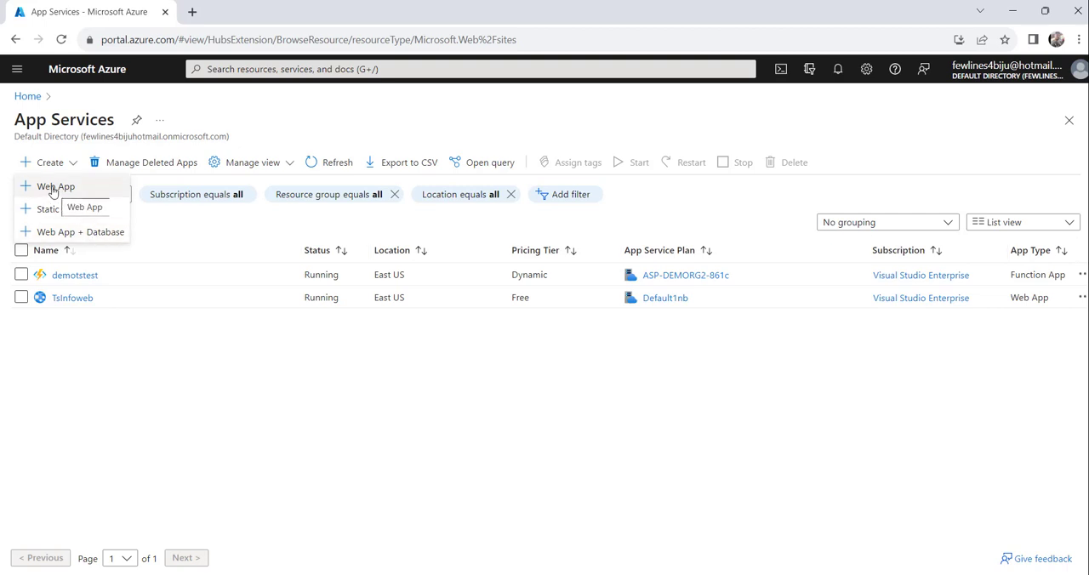
Step: Start creating a new Web App in App Services and look over its basic settings form
{"action": "left_click", "coordinate": [52, 189]}
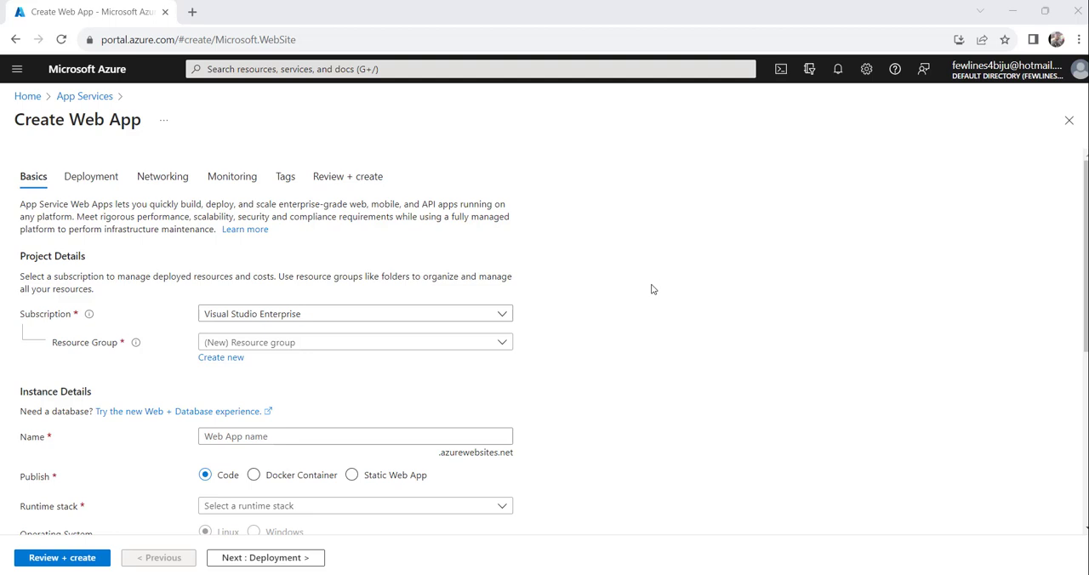
{"action": "scroll", "coordinate": [652, 289], "scroll_direction": "down", "scroll_amount": 2}
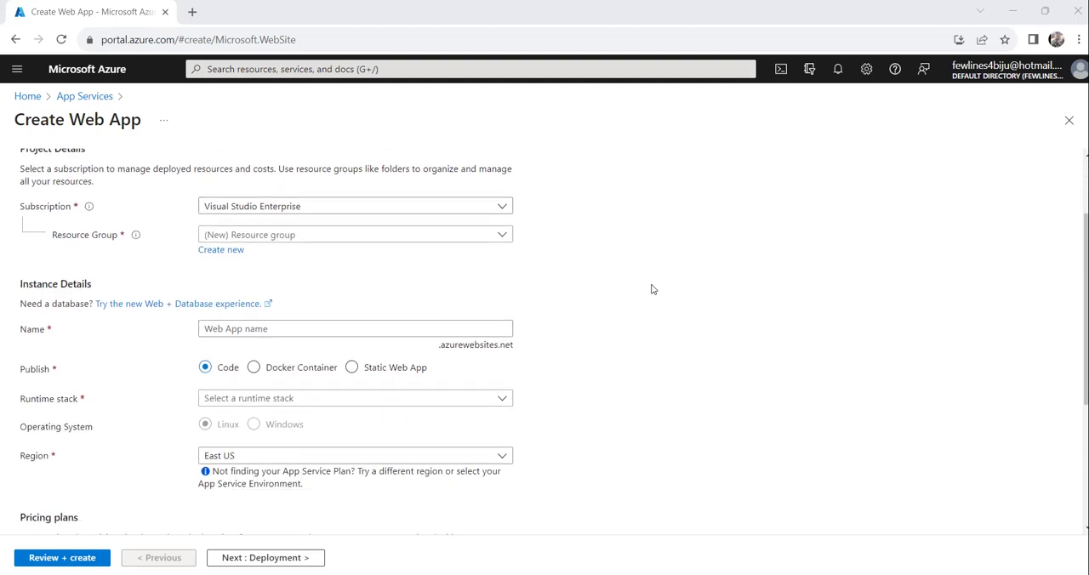
{"action": "scroll", "coordinate": [93, 245], "scroll_direction": "up", "scroll_amount": 1}
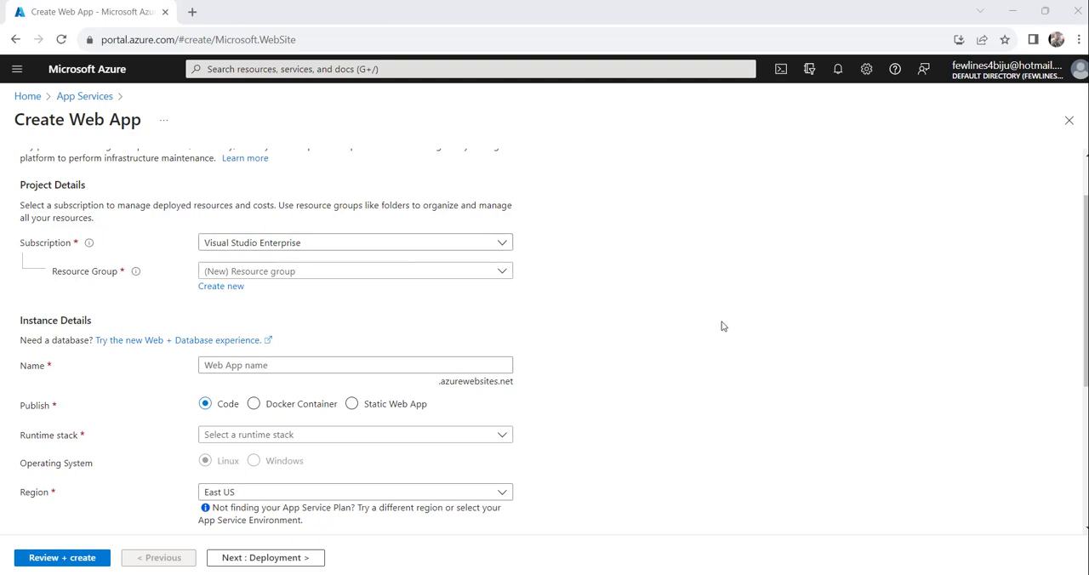
Step: Assign the web app to the existing resource group Demo123 under the Visual Studio Enterprise subscription
{"action": "left_click", "coordinate": [499, 247]}
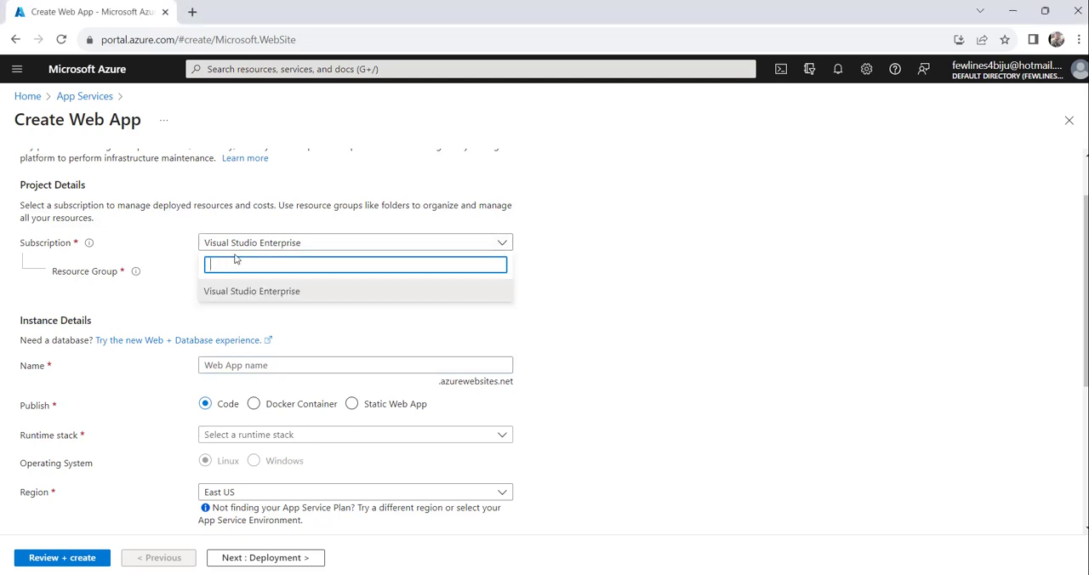
{"action": "left_click", "coordinate": [676, 250]}
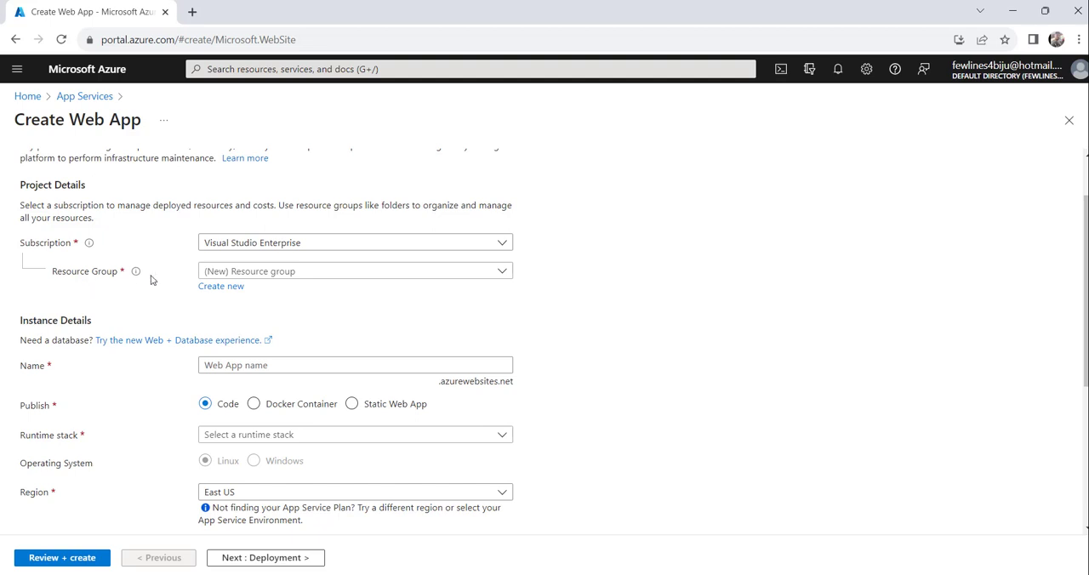
{"action": "left_click", "coordinate": [443, 272]}
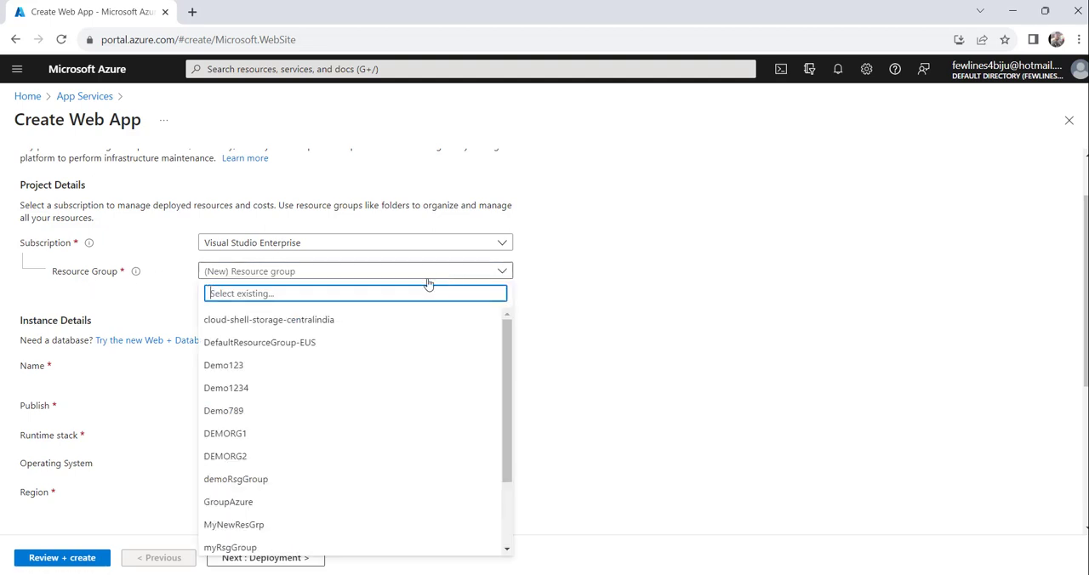
{"action": "left_click", "coordinate": [240, 373]}
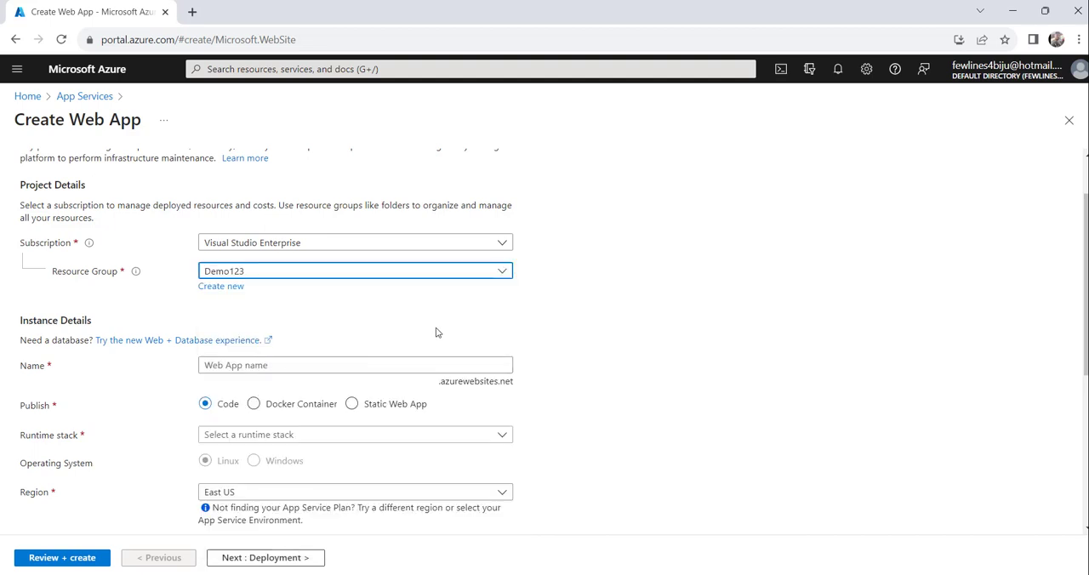
{"action": "left_click", "coordinate": [220, 288]}
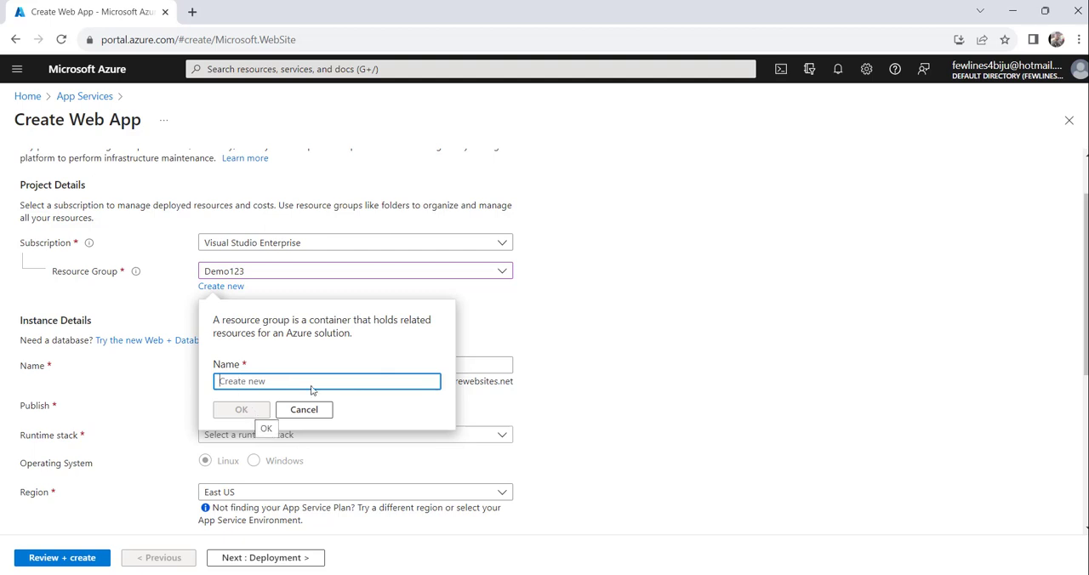
{"action": "left_click", "coordinate": [645, 318]}
Step: Name the web app azurelessonstest in the instance details
{"action": "scroll", "coordinate": [657, 379], "scroll_direction": "down", "scroll_amount": 1}
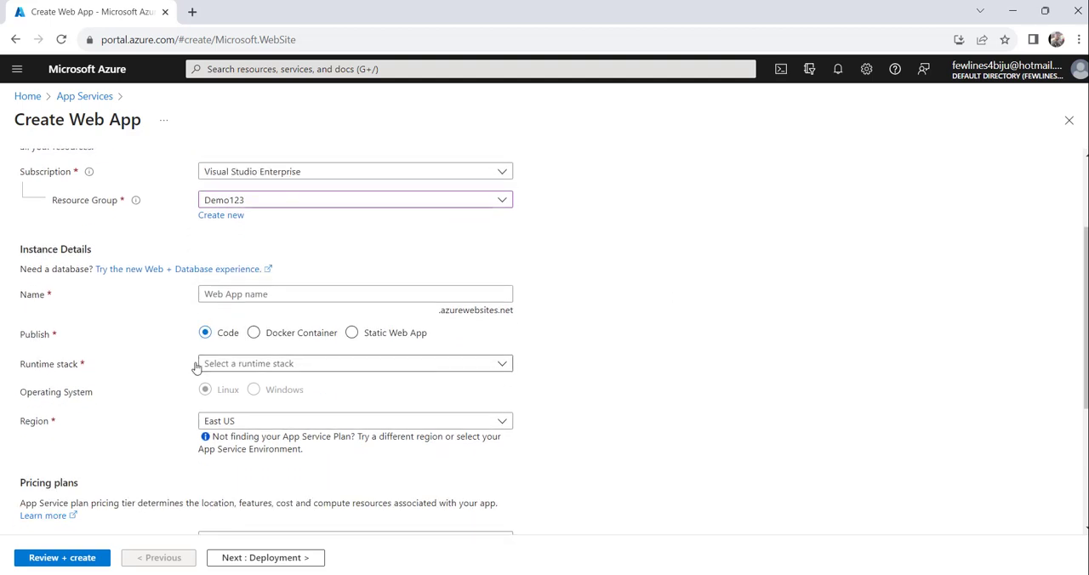
{"action": "left_click", "coordinate": [224, 300]}
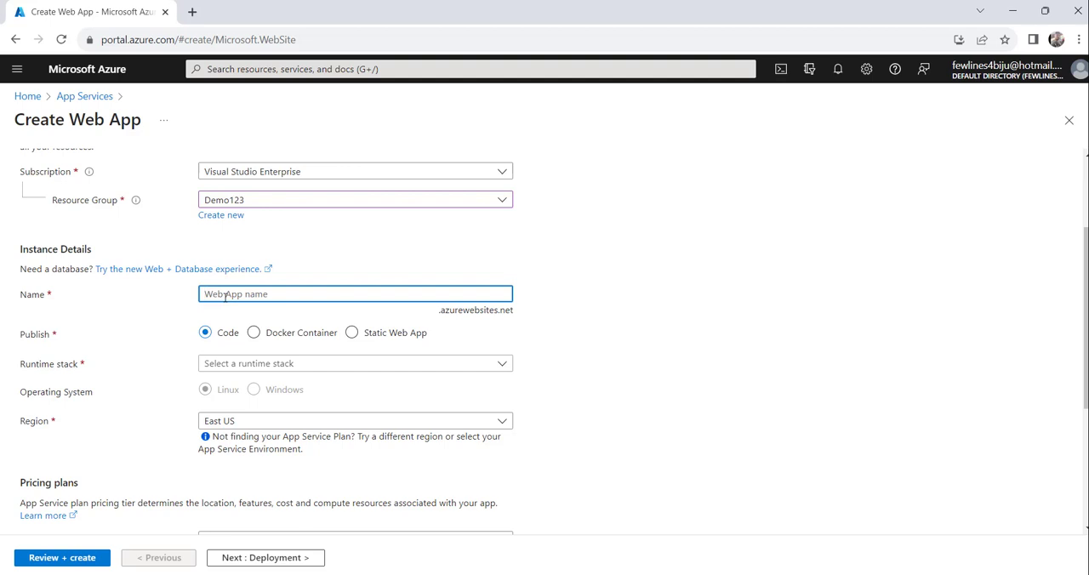
{"action": "type", "text": "azurelessonstest"}
Step: Choose .NET 8 (LTS) (Preview) as the web app's runtime stack
{"action": "scroll", "coordinate": [691, 347], "scroll_direction": "down", "scroll_amount": 2}
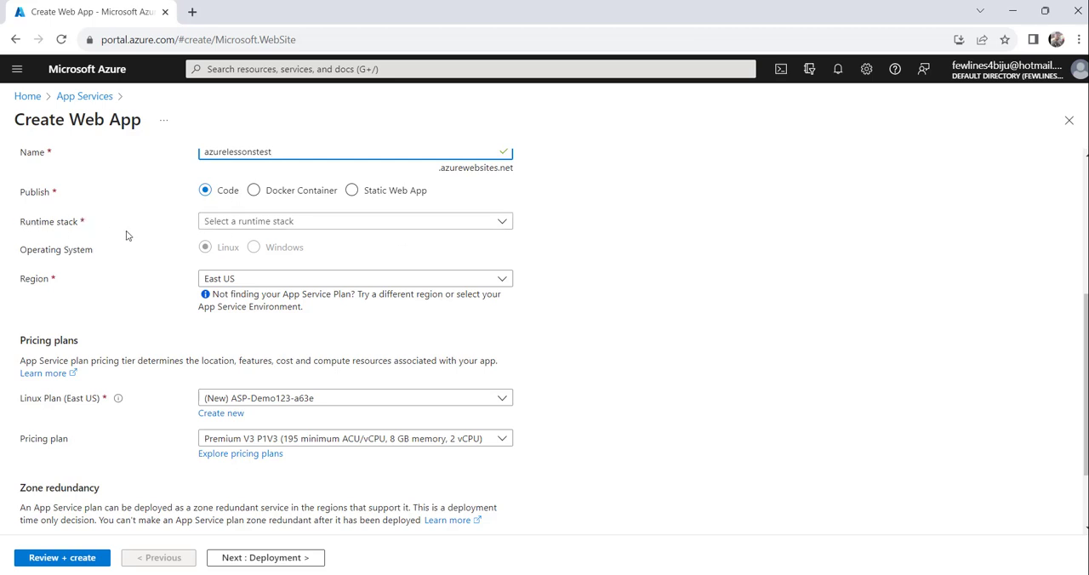
{"action": "left_click", "coordinate": [365, 230]}
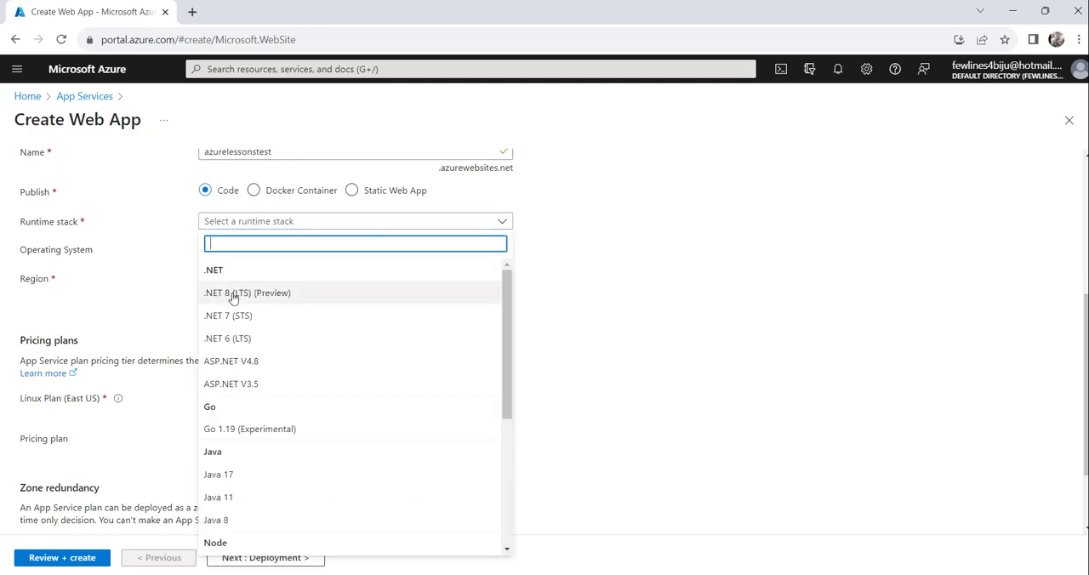
{"action": "left_click", "coordinate": [385, 293]}
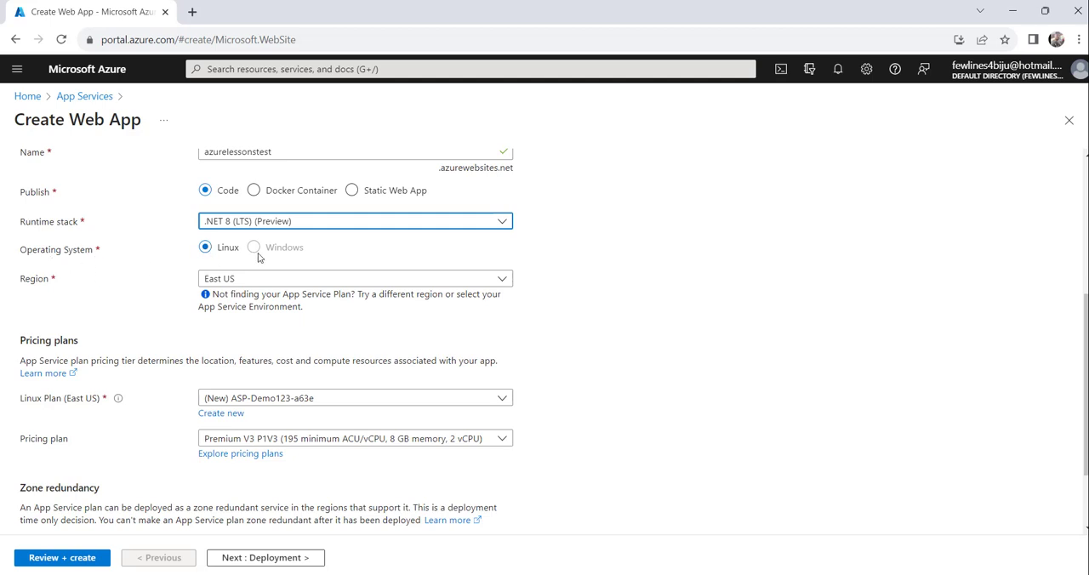
{"action": "scroll", "coordinate": [119, 298], "scroll_direction": "down", "scroll_amount": 2}
{"action": "scroll", "coordinate": [213, 283], "scroll_direction": "up", "scroll_amount": 3}
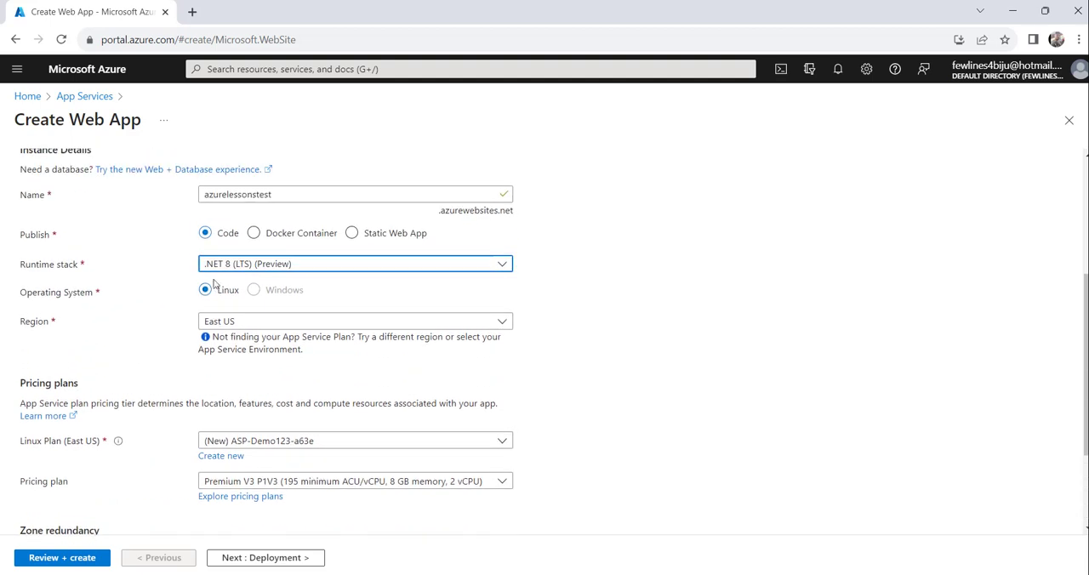
Step: Set the web app's region to Central US
{"action": "scroll", "coordinate": [134, 328], "scroll_direction": "down", "scroll_amount": 1}
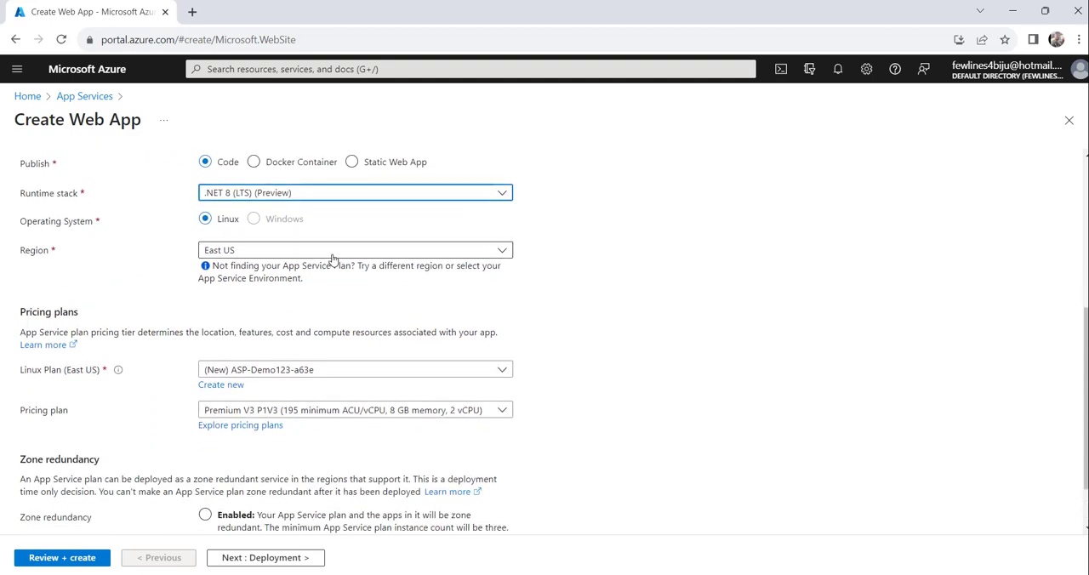
{"action": "left_click", "coordinate": [465, 256]}
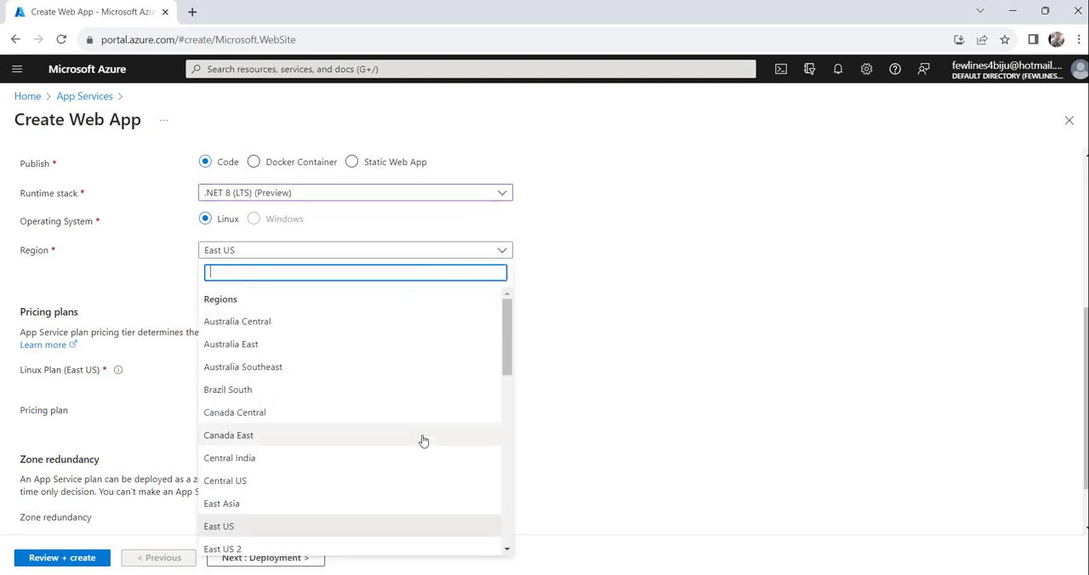
{"action": "scroll", "coordinate": [422, 441], "scroll_direction": "down", "scroll_amount": 3}
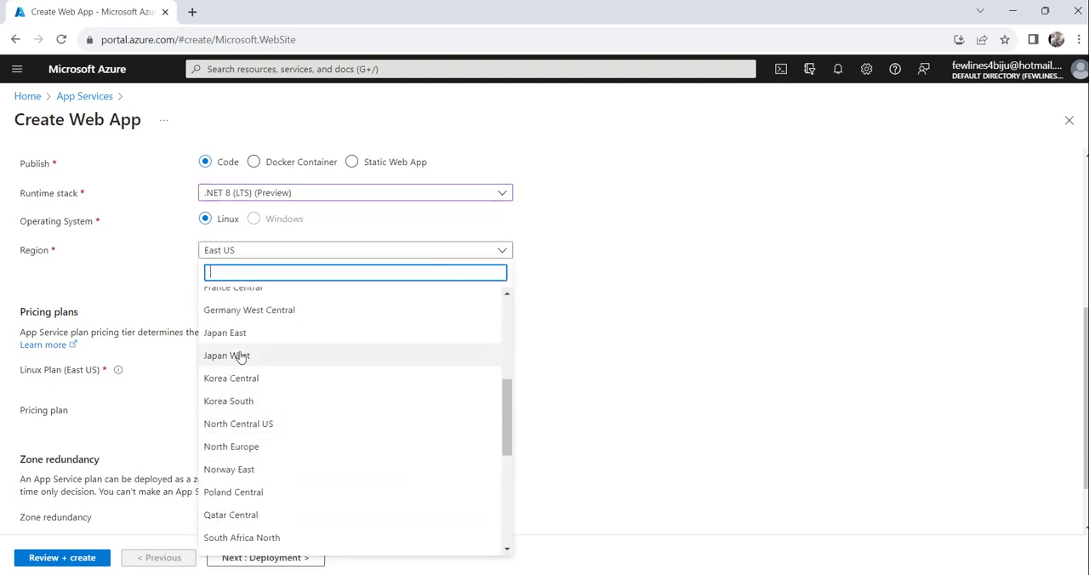
{"action": "scroll", "coordinate": [255, 374], "scroll_direction": "up", "scroll_amount": 5}
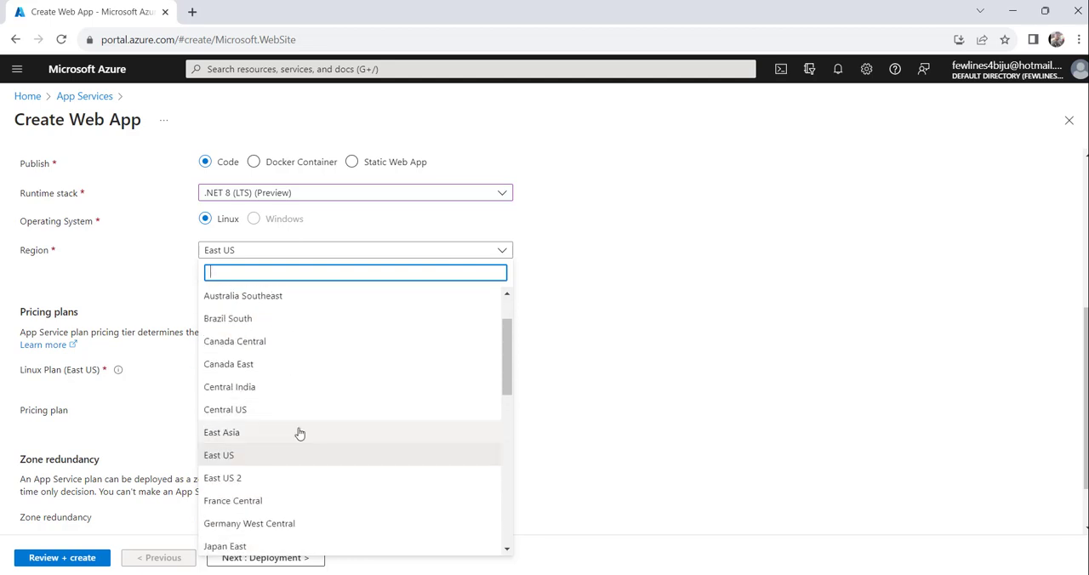
{"action": "left_click", "coordinate": [242, 411]}
Step: Examine the App Service plan and pricing plan options, including the full hardware and cost comparison, and return to the web app form
{"action": "scroll", "coordinate": [652, 329], "scroll_direction": "down", "scroll_amount": 1}
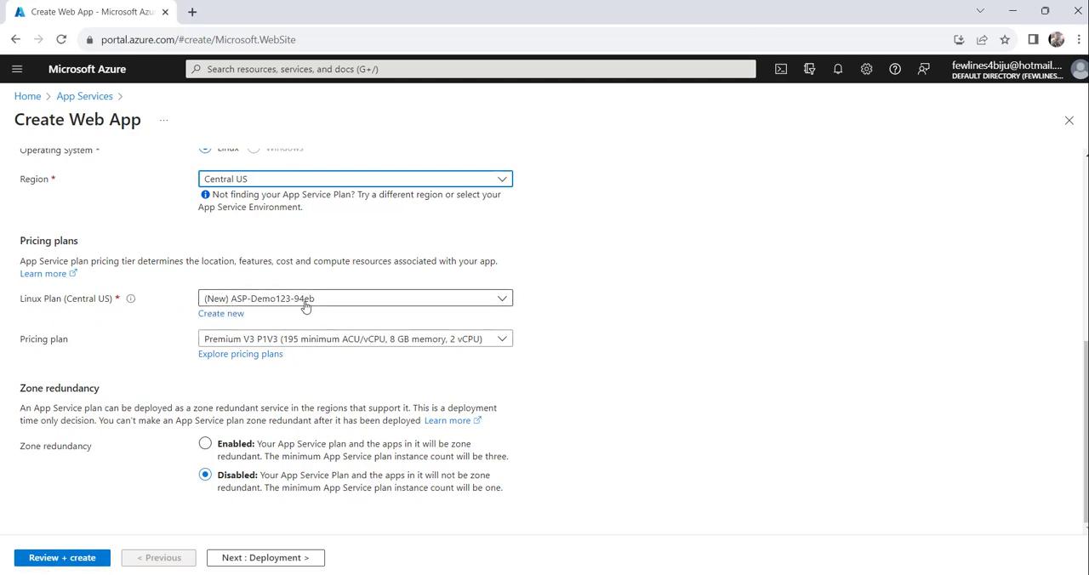
{"action": "left_click", "coordinate": [205, 315]}
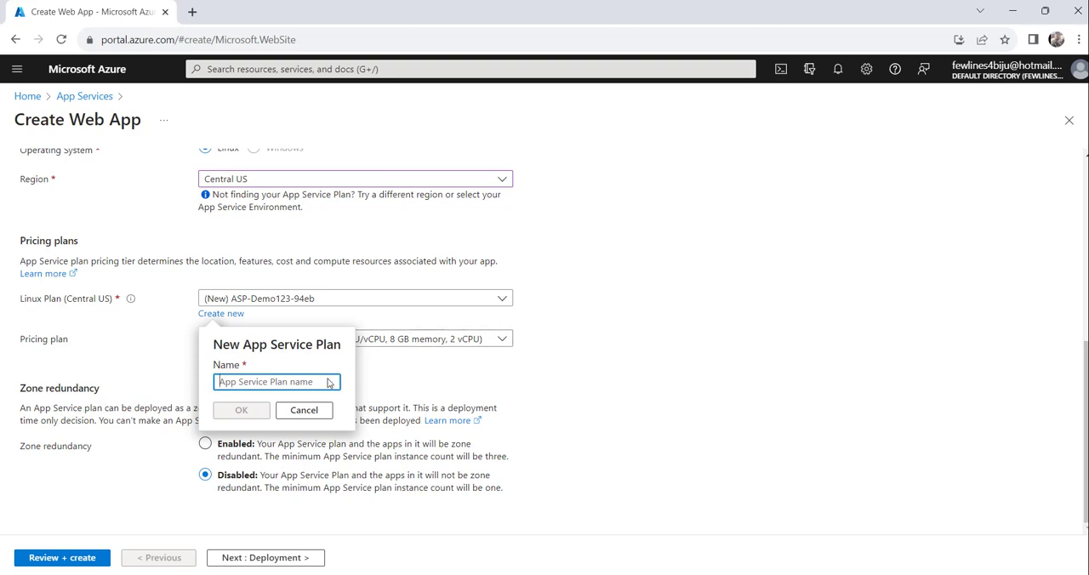
{"action": "left_click", "coordinate": [628, 312]}
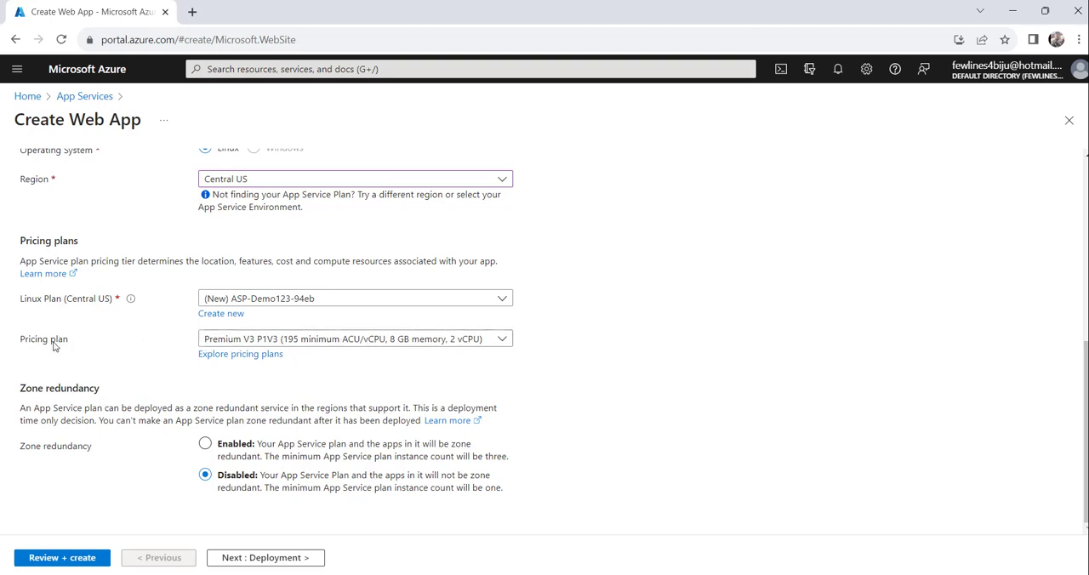
{"action": "left_click", "coordinate": [474, 343]}
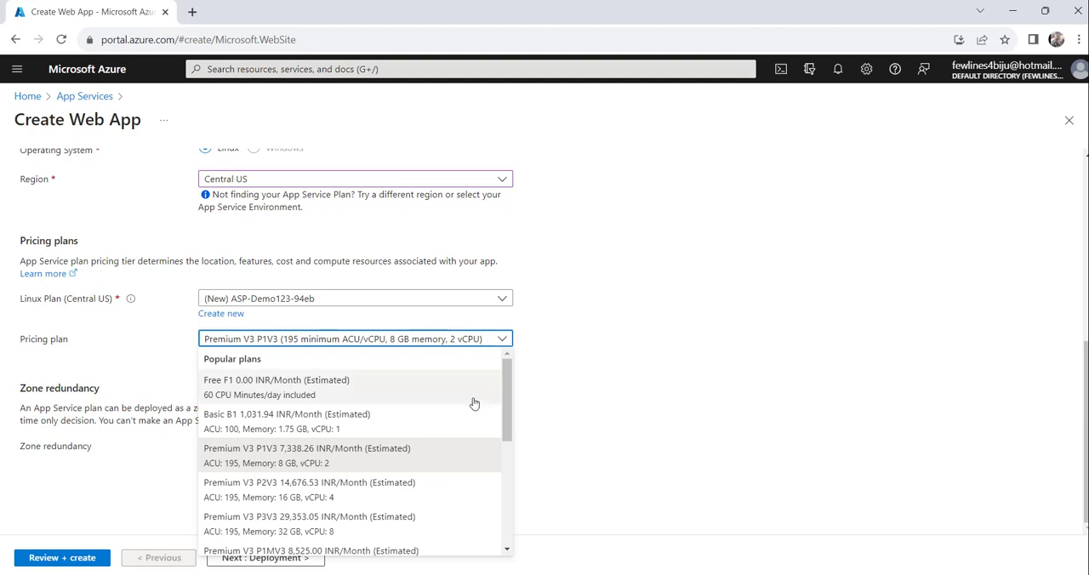
{"action": "scroll", "coordinate": [474, 408], "scroll_direction": "down", "scroll_amount": 3}
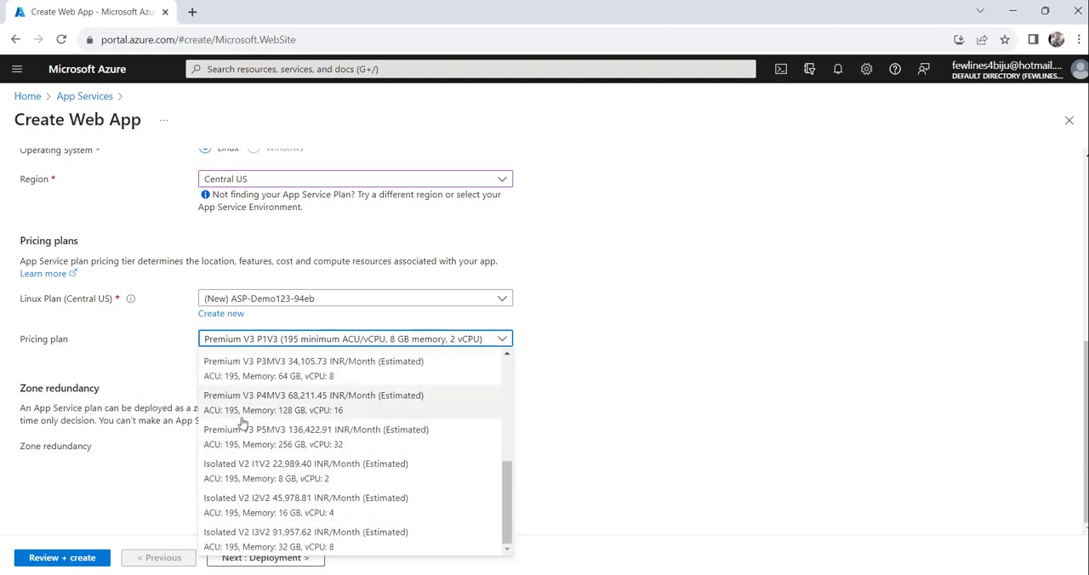
{"action": "left_click", "coordinate": [656, 355]}
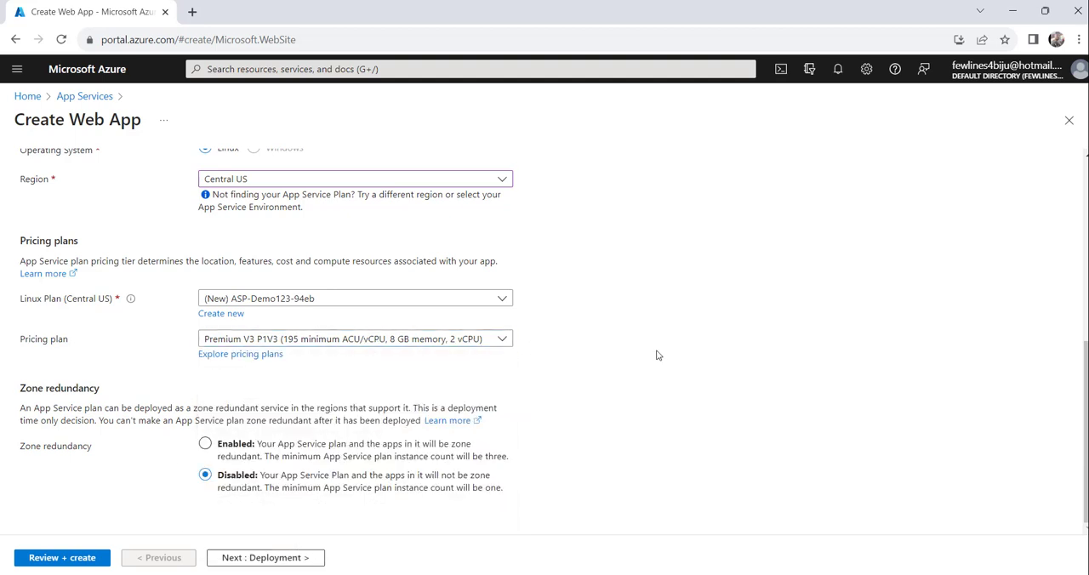
{"action": "left_click", "coordinate": [218, 356]}
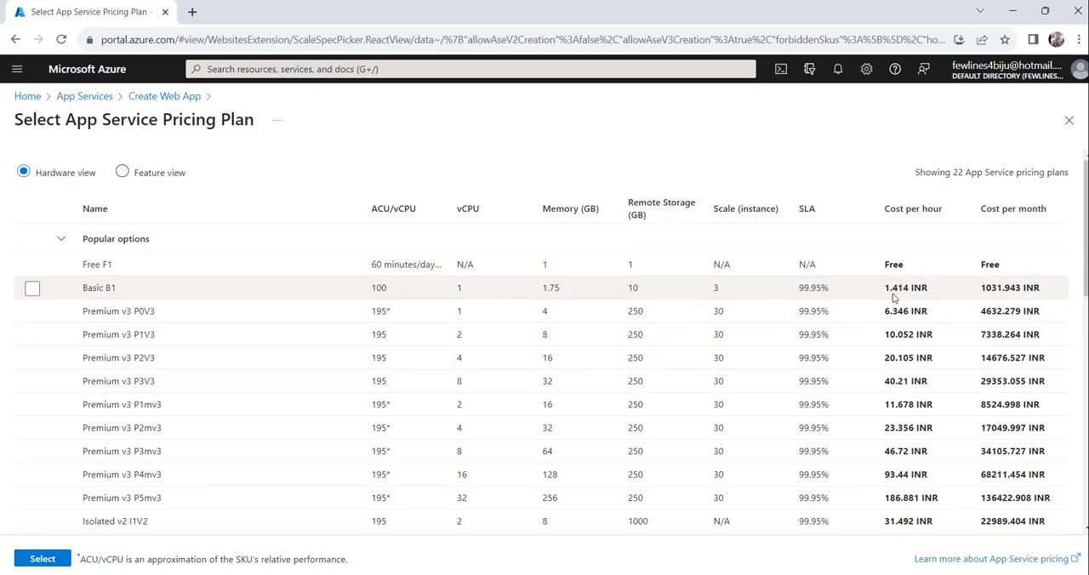
{"action": "scroll", "coordinate": [681, 366], "scroll_direction": "down", "scroll_amount": 8}
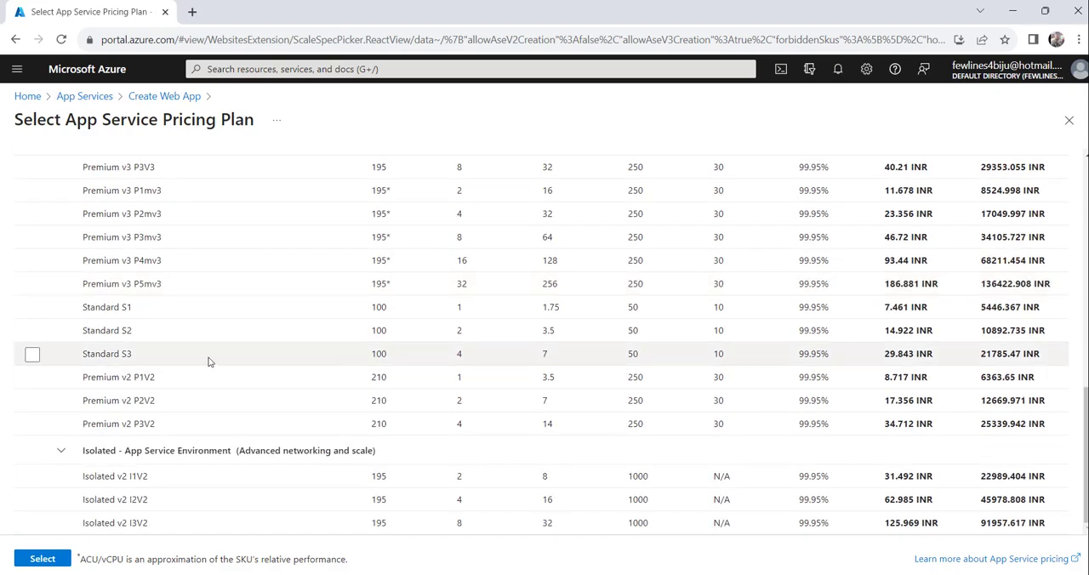
{"action": "scroll", "coordinate": [255, 336], "scroll_direction": "up", "scroll_amount": 10}
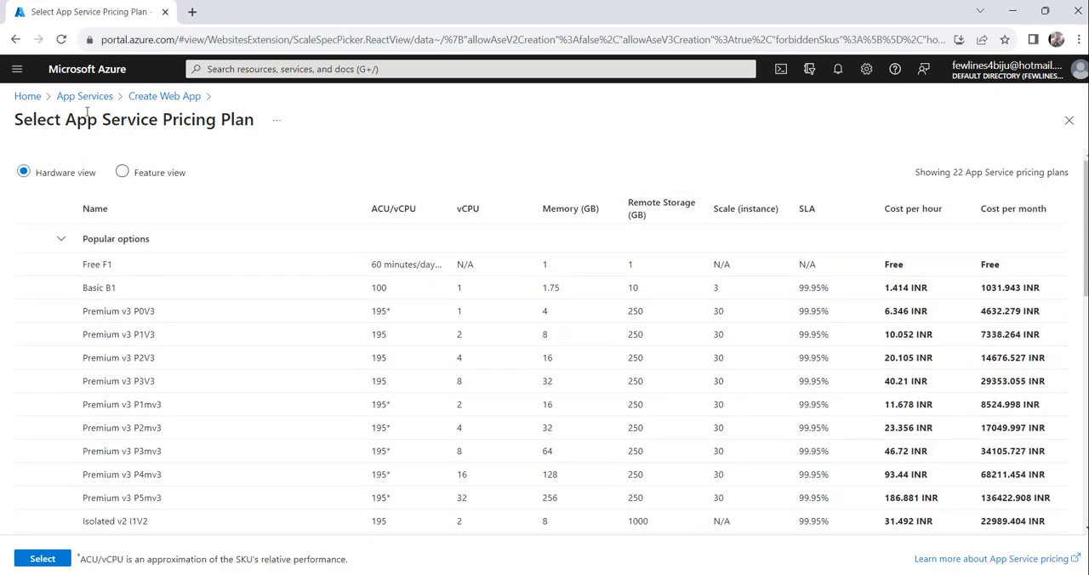
{"action": "left_click", "coordinate": [161, 96]}
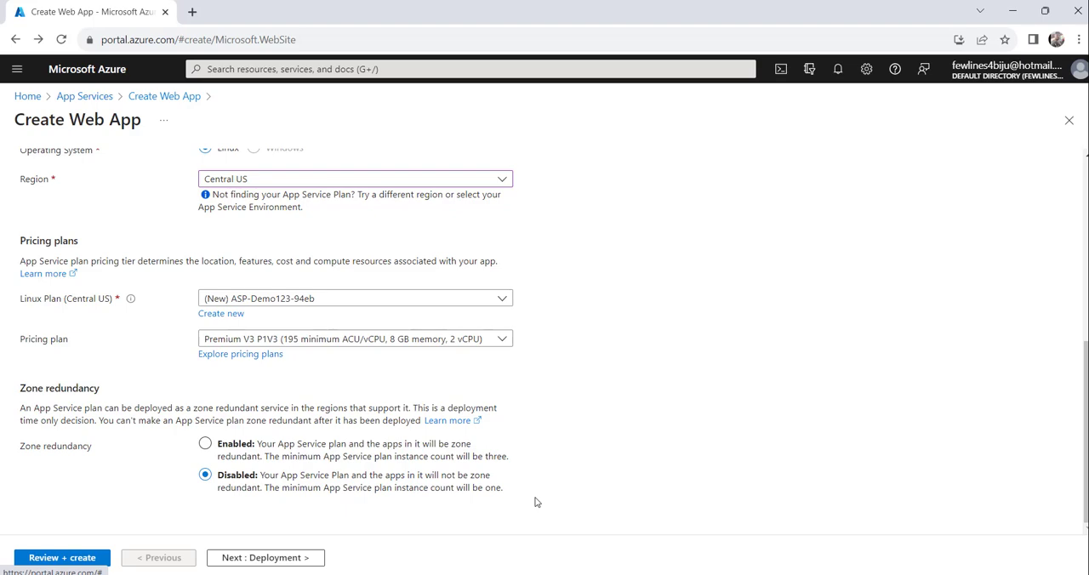
Step: Check the completed basic settings of the web app and proceed to its deployment settings
{"action": "scroll", "coordinate": [536, 502], "scroll_direction": "up", "scroll_amount": 5}
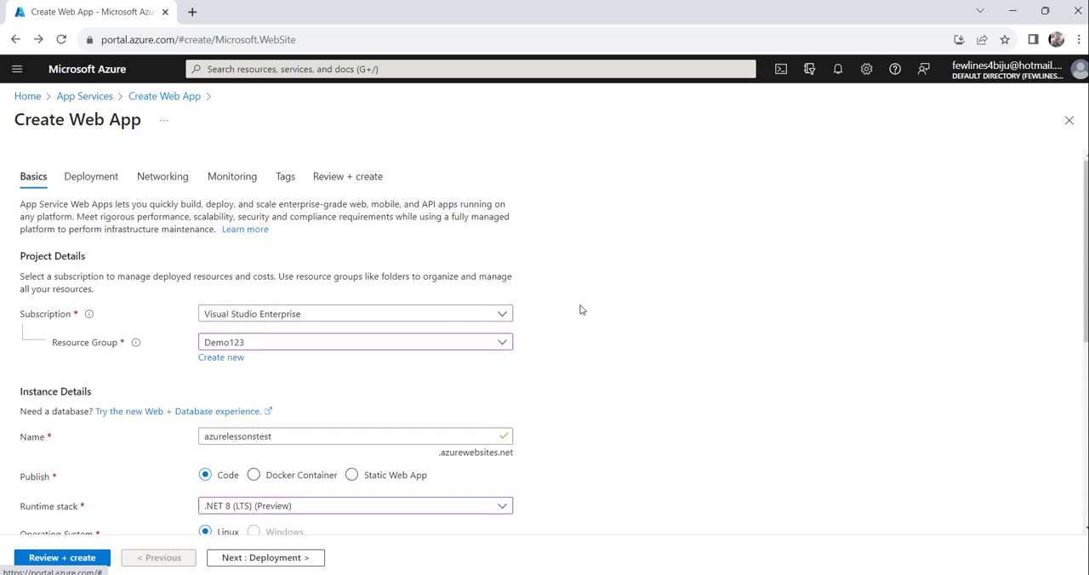
{"action": "scroll", "coordinate": [584, 308], "scroll_direction": "down", "scroll_amount": 5}
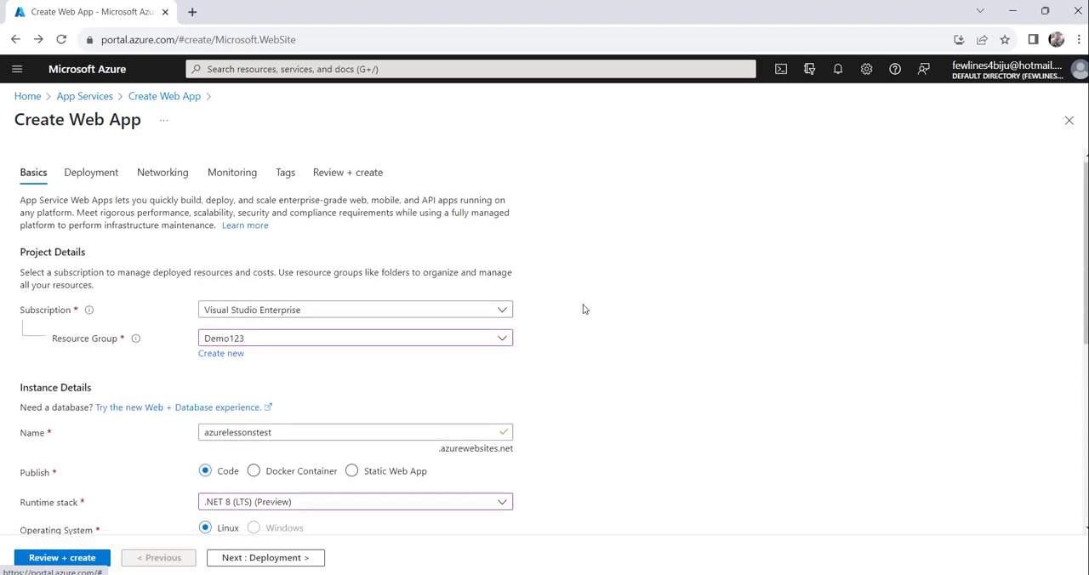
{"action": "left_click", "coordinate": [284, 558]}
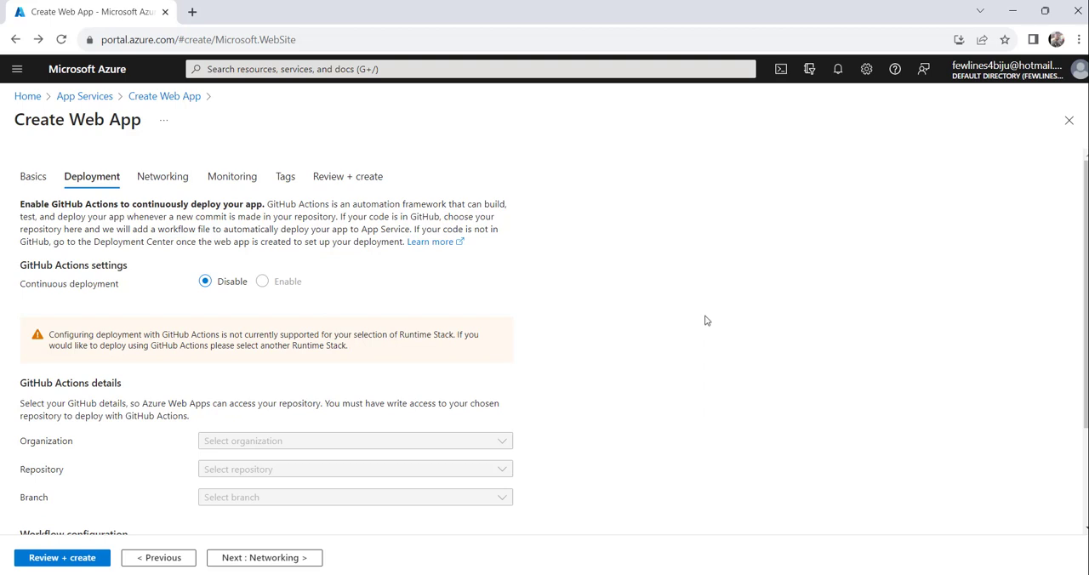
Step: Try enabling GitHub Actions continuous deployment to view its account and repository fields, and set it back to Disable
{"action": "scroll", "coordinate": [705, 320], "scroll_direction": "down", "scroll_amount": 1}
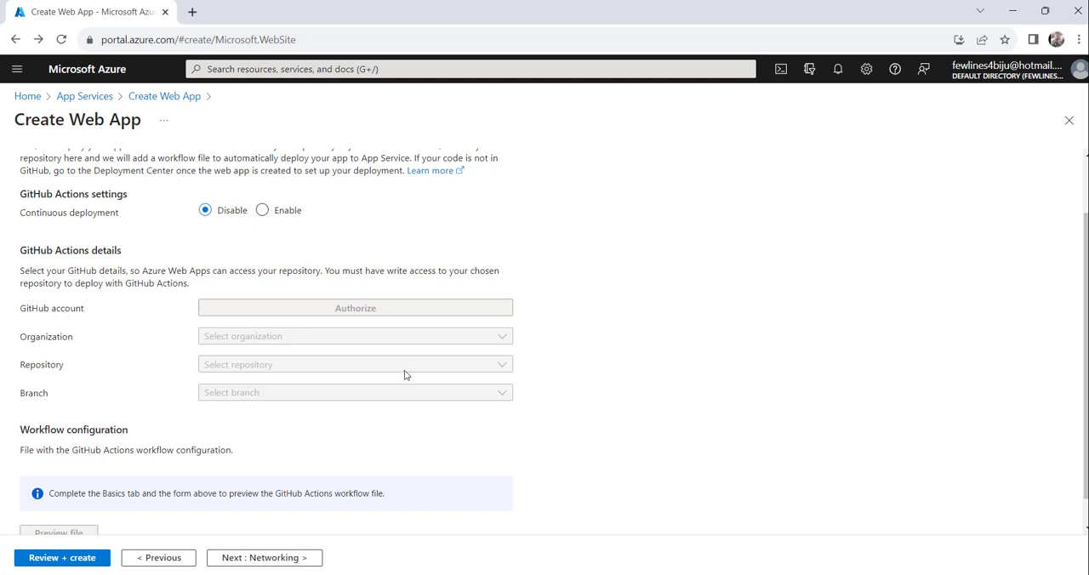
{"action": "scroll", "coordinate": [445, 301], "scroll_direction": "down", "scroll_amount": 1}
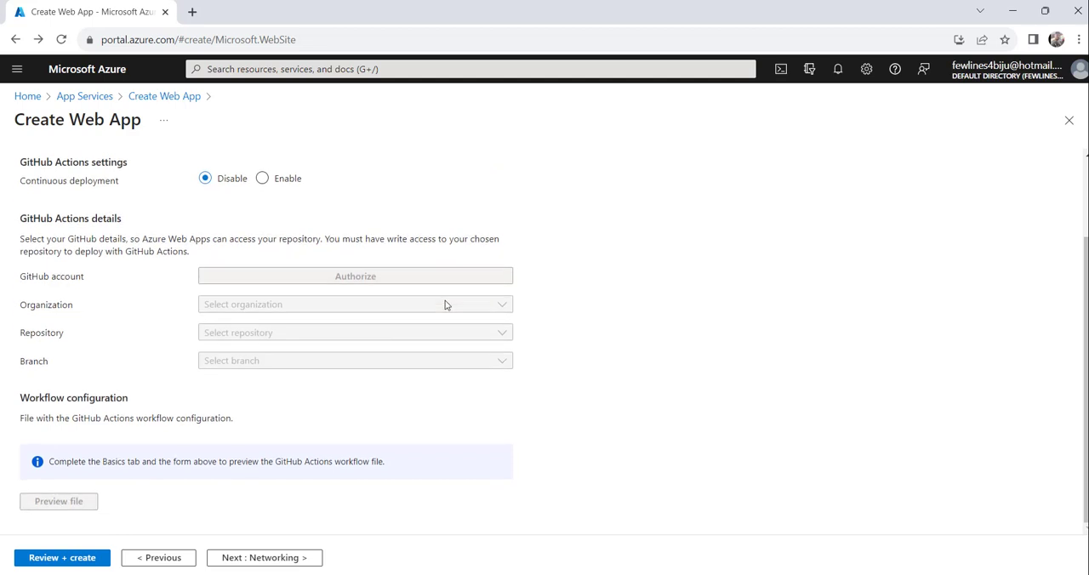
{"action": "left_click", "coordinate": [263, 181]}
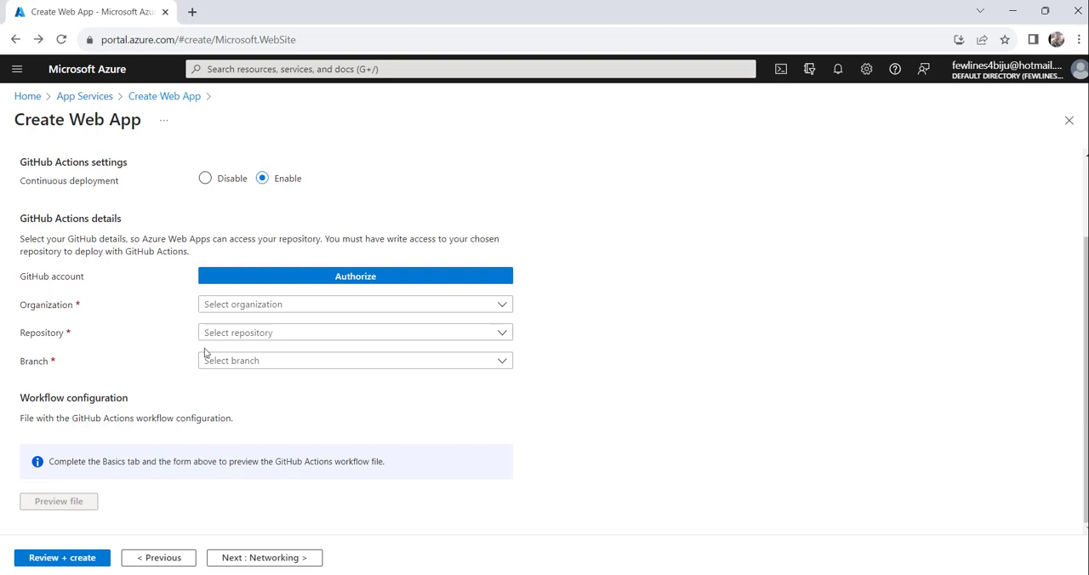
{"action": "left_click", "coordinate": [205, 179]}
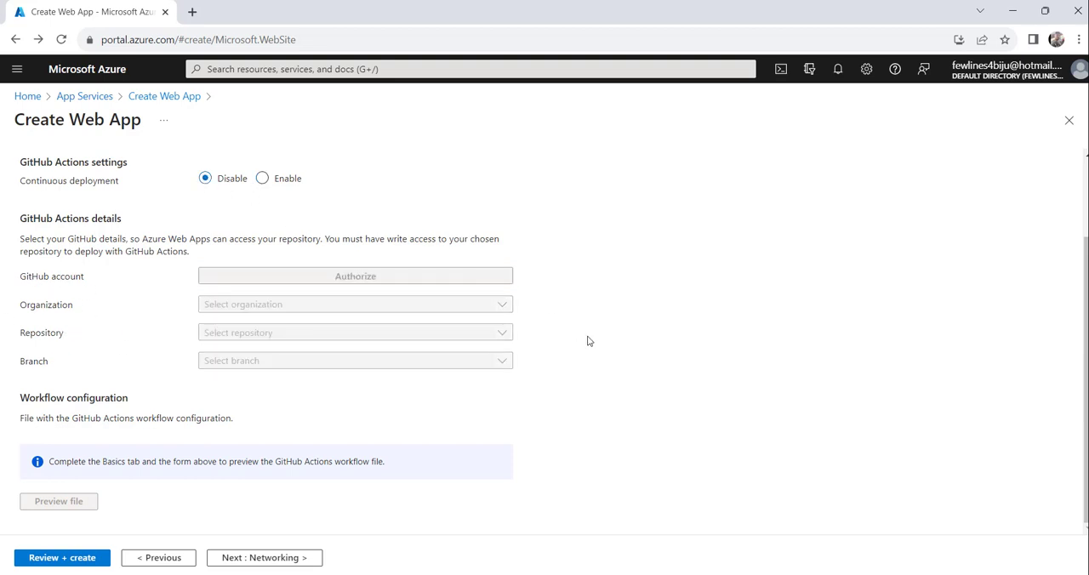
Step: Keep public access on, network injection off and Application Insights disabled, and proceed to the web app's tags
{"action": "left_click", "coordinate": [263, 559]}
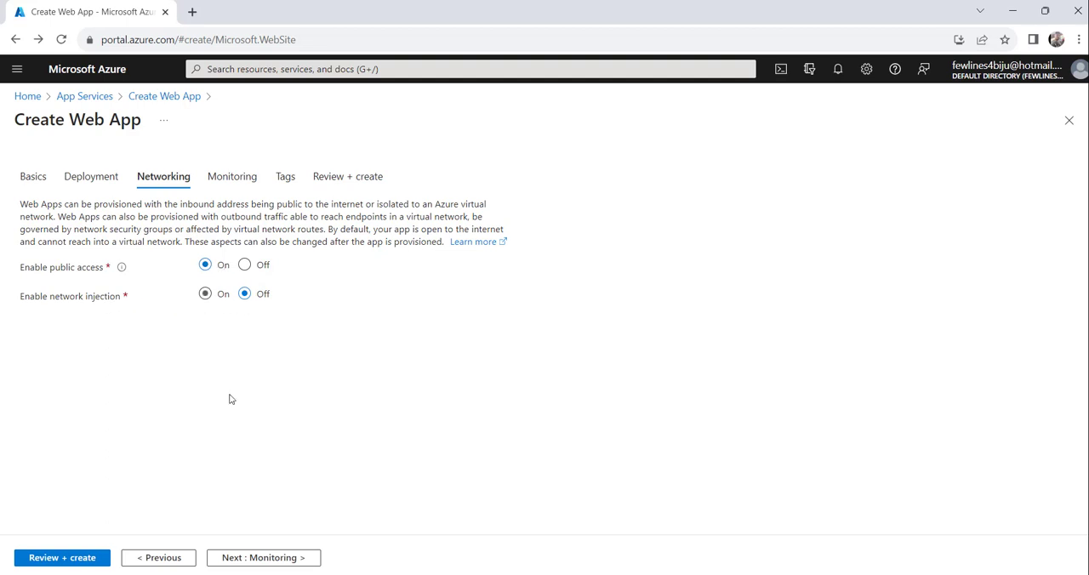
{"action": "left_click", "coordinate": [251, 558]}
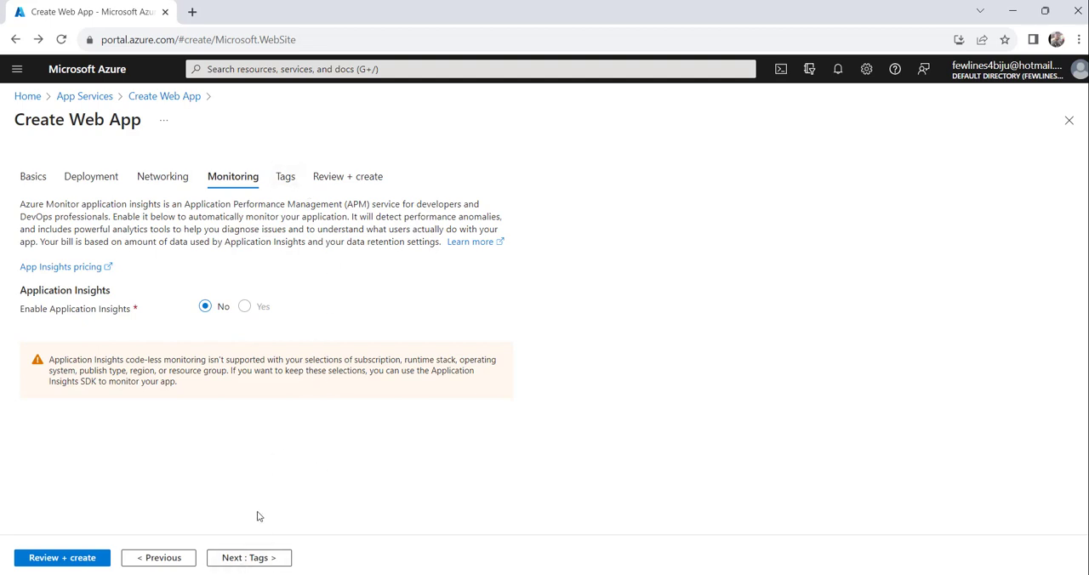
{"action": "left_click", "coordinate": [237, 561]}
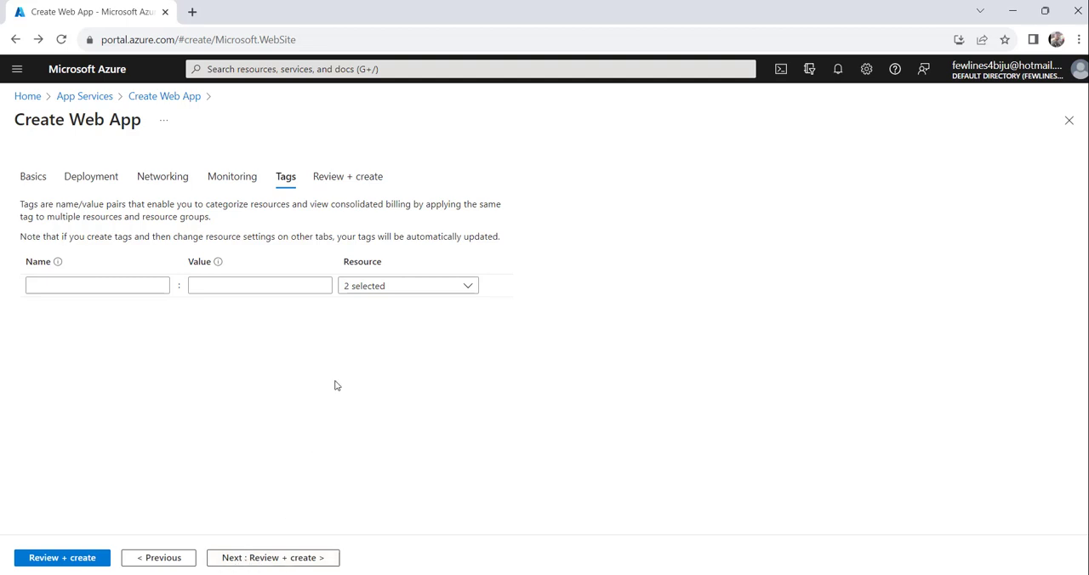
Step: Leave the tag name and value empty and proceed to the final review of the web app
{"action": "left_click", "coordinate": [30, 286]}
{"action": "left_click", "coordinate": [226, 285]}
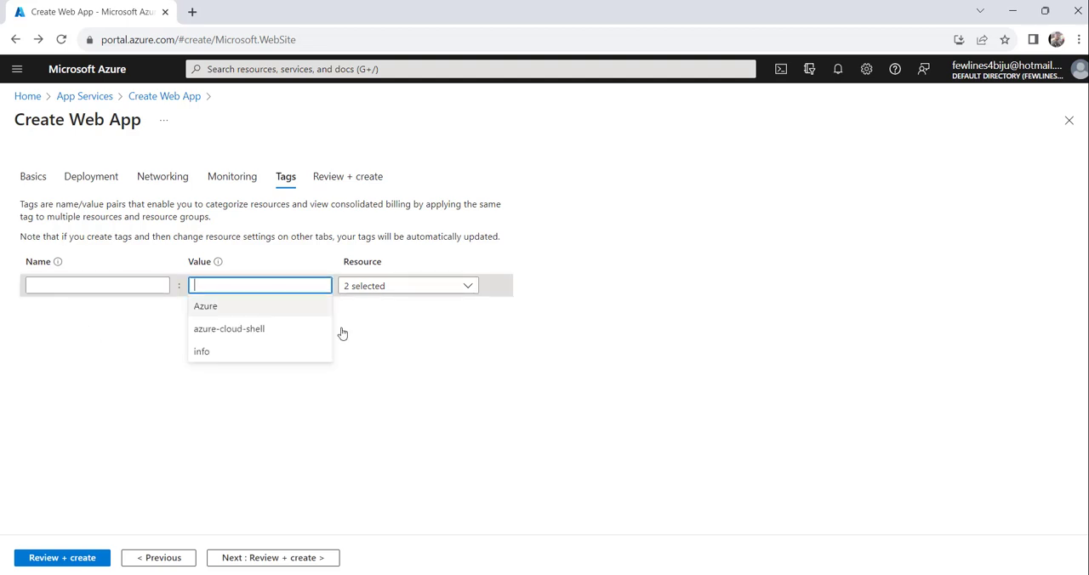
{"action": "left_click", "coordinate": [508, 372]}
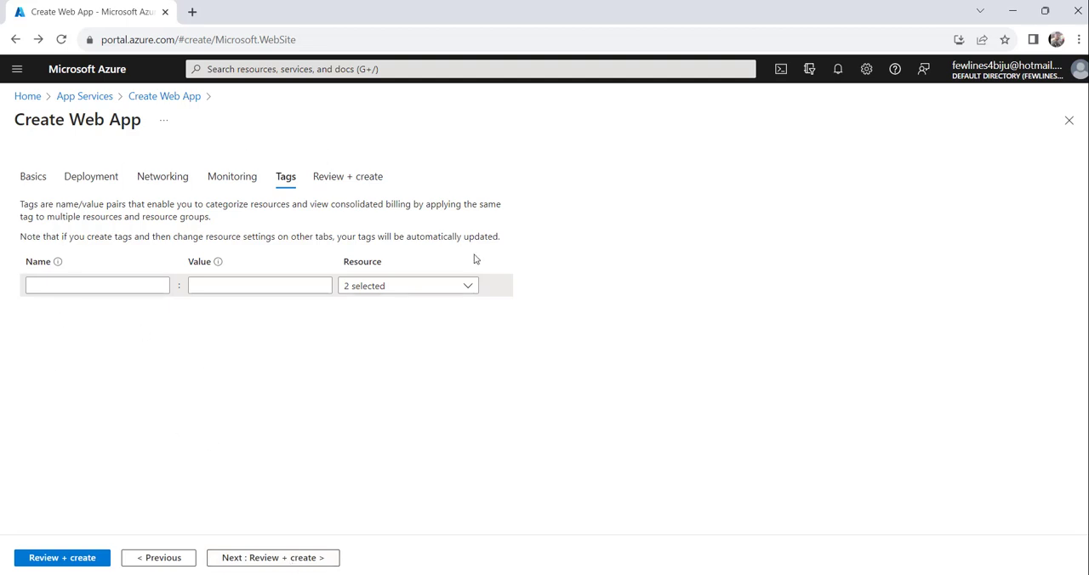
{"action": "left_click", "coordinate": [271, 560]}
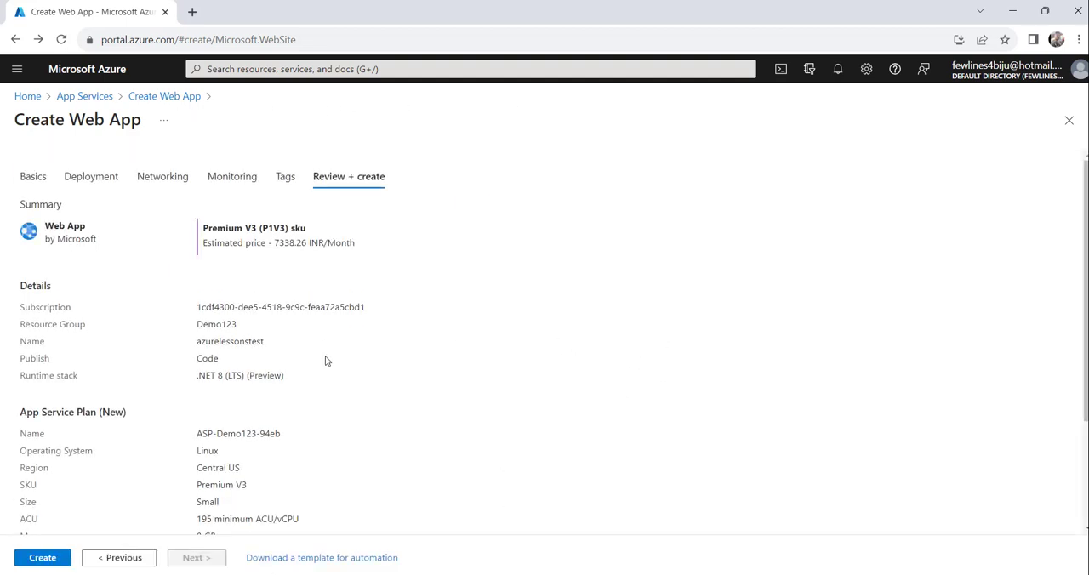
Step: Review the summary of the web app's details, App Service plan, monitoring and deployment settings, and create the web app
{"action": "scroll", "coordinate": [325, 361], "scroll_direction": "down", "scroll_amount": 2}
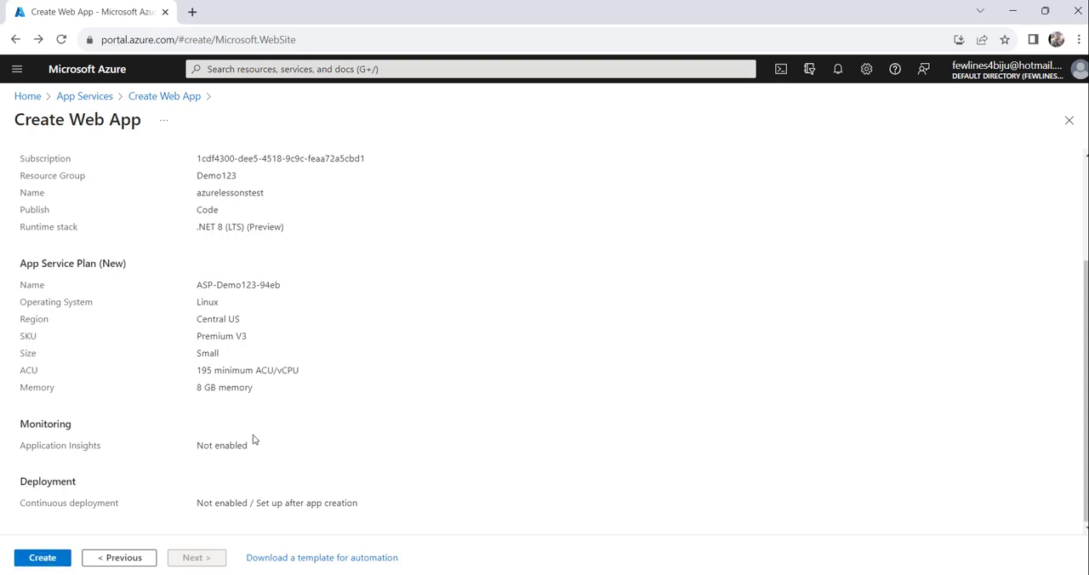
{"action": "scroll", "coordinate": [253, 438], "scroll_direction": "up", "scroll_amount": 2}
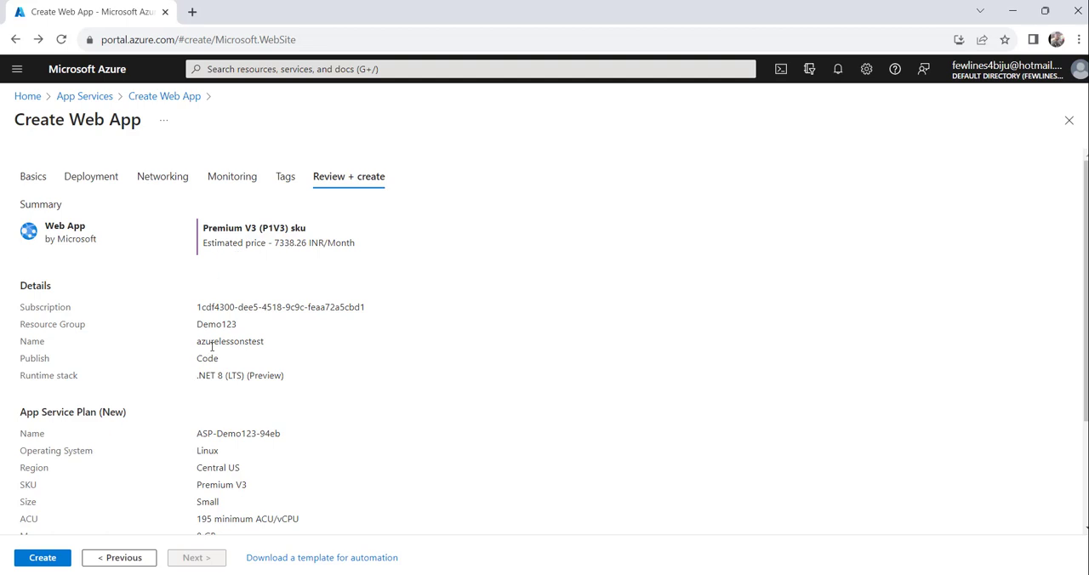
{"action": "scroll", "coordinate": [230, 357], "scroll_direction": "down", "scroll_amount": 1}
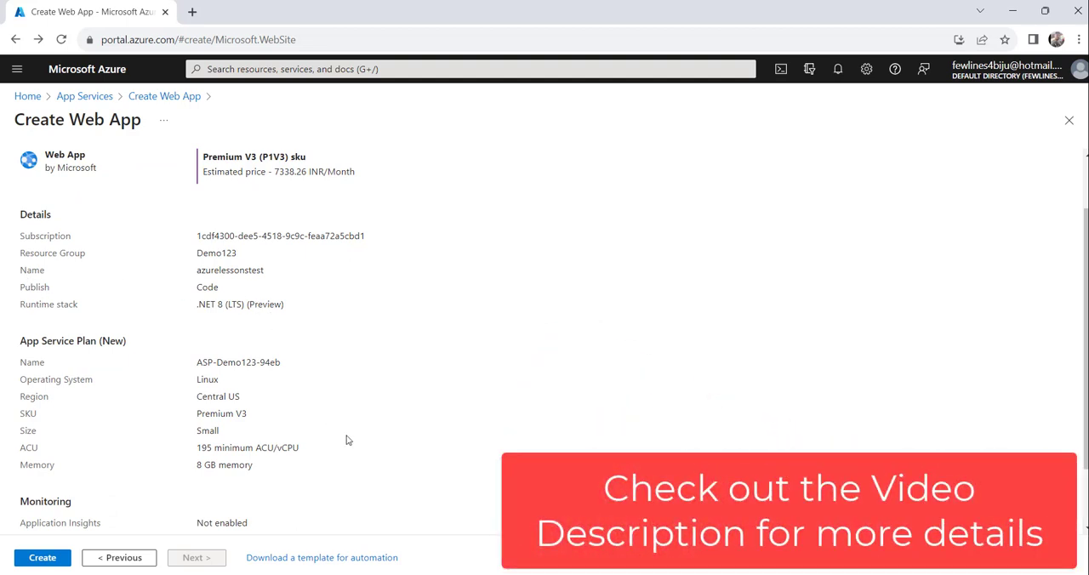
{"action": "scroll", "coordinate": [347, 440], "scroll_direction": "down", "scroll_amount": 1}
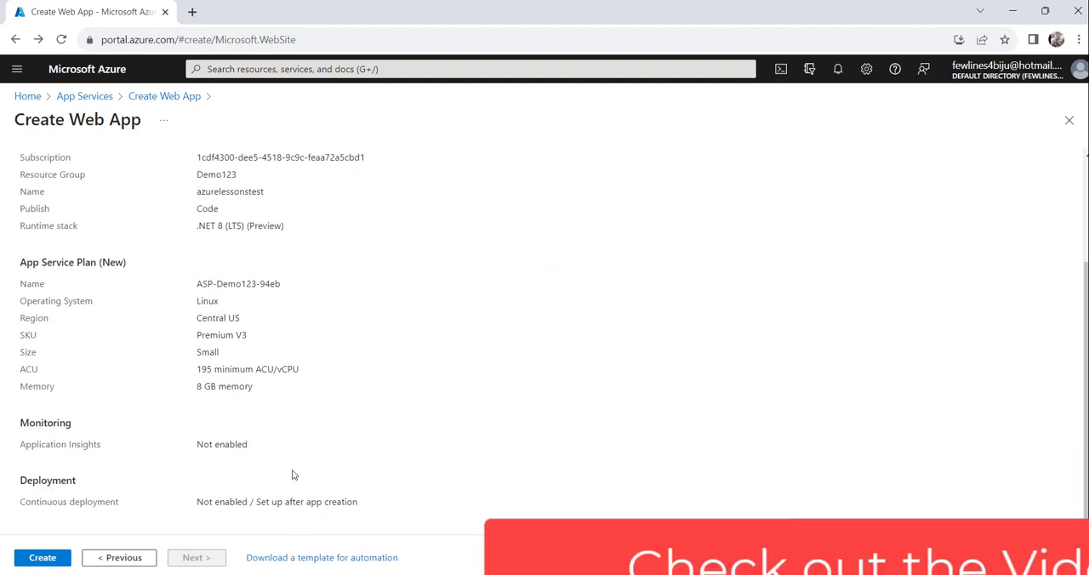
{"action": "left_click", "coordinate": [24, 560]}
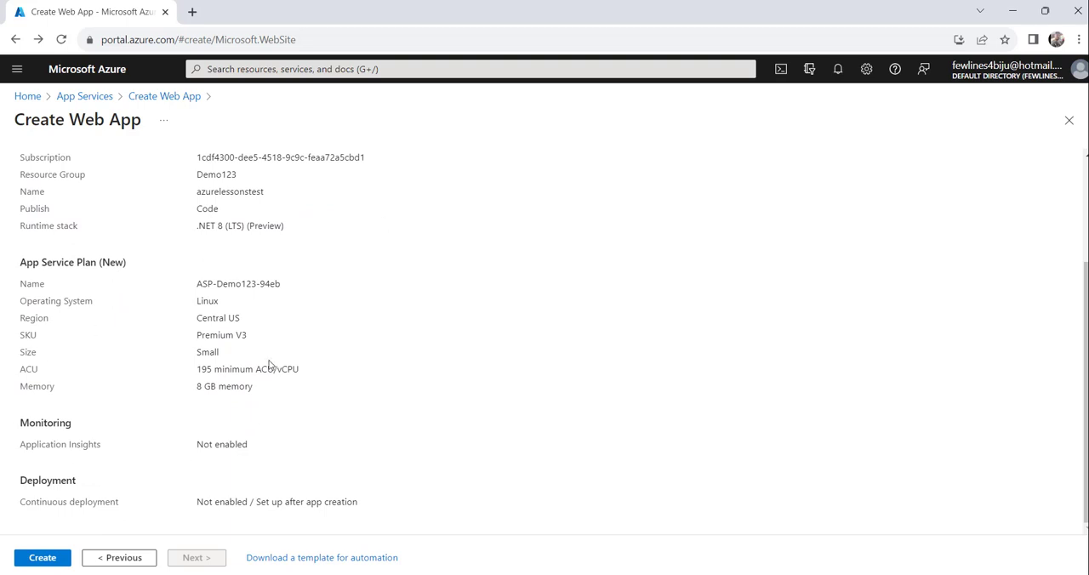
{"action": "left_click", "coordinate": [41, 563]}
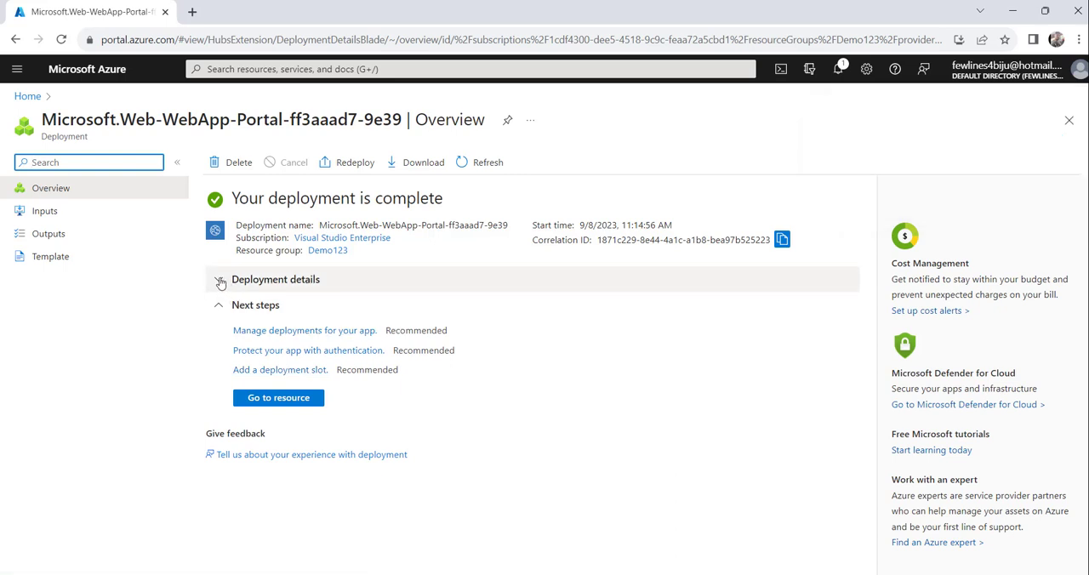
Step: Check the deployment status and view the list of deployed resources in the deployment details
{"action": "left_click_drag", "start_coordinate": [232, 198], "coordinate": [467, 188]}
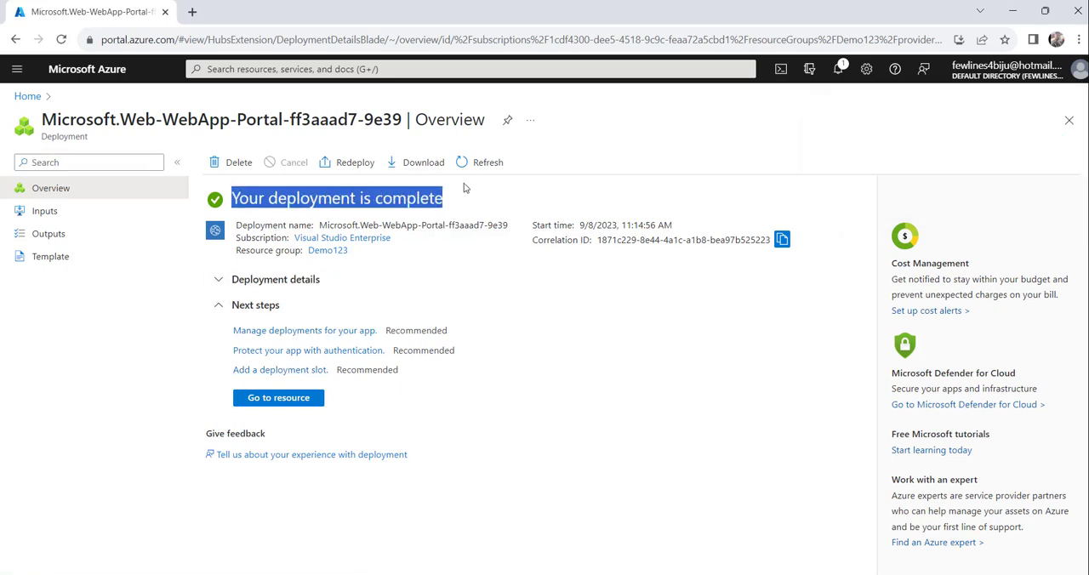
{"action": "left_click", "coordinate": [220, 283]}
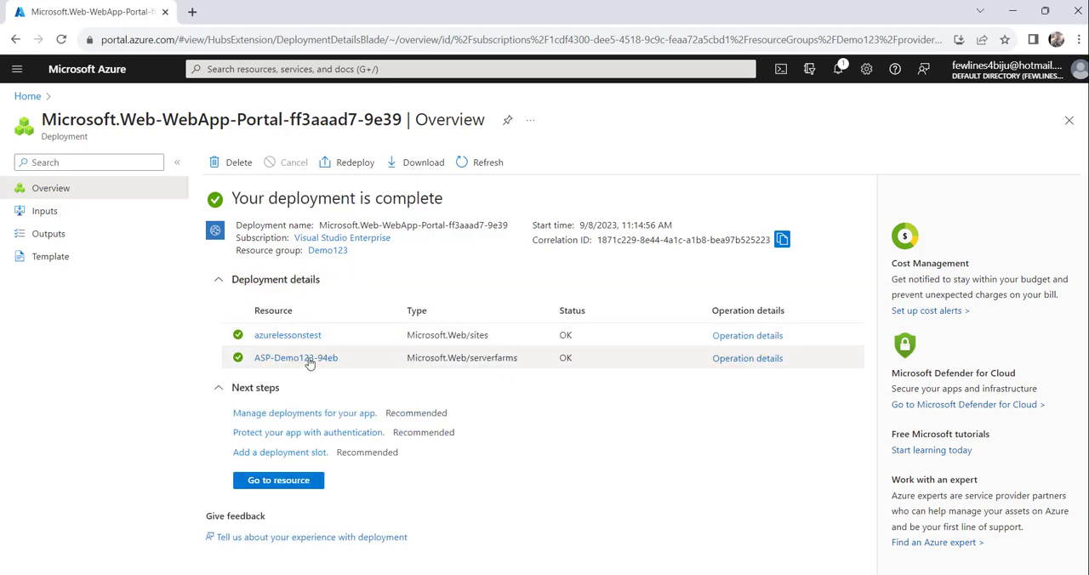
{"action": "left_click", "coordinate": [220, 283]}
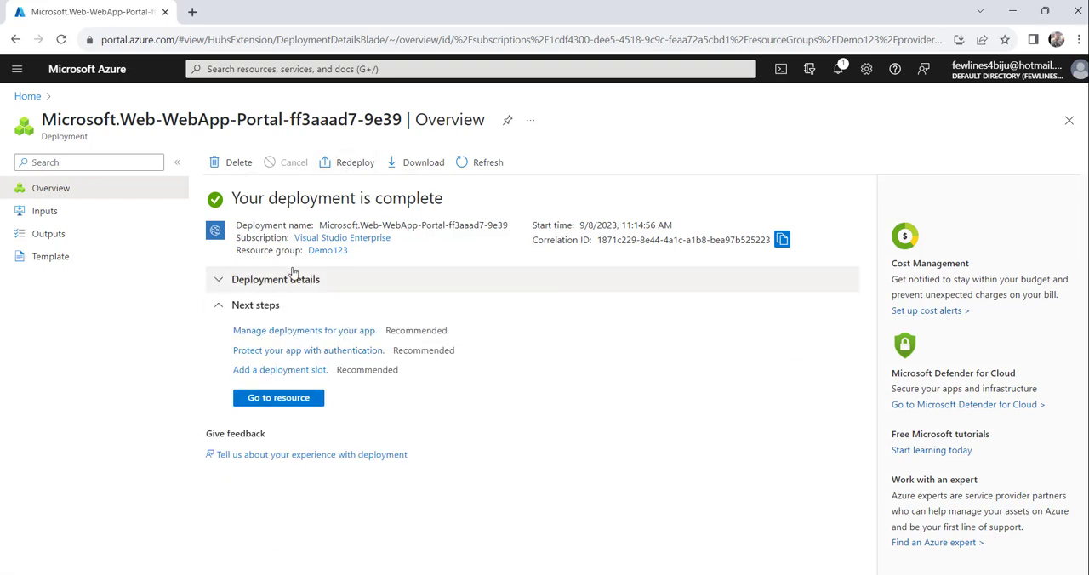
Step: Go to the deployed azurelessonstest resource and browse its default site
{"action": "left_click", "coordinate": [272, 400]}
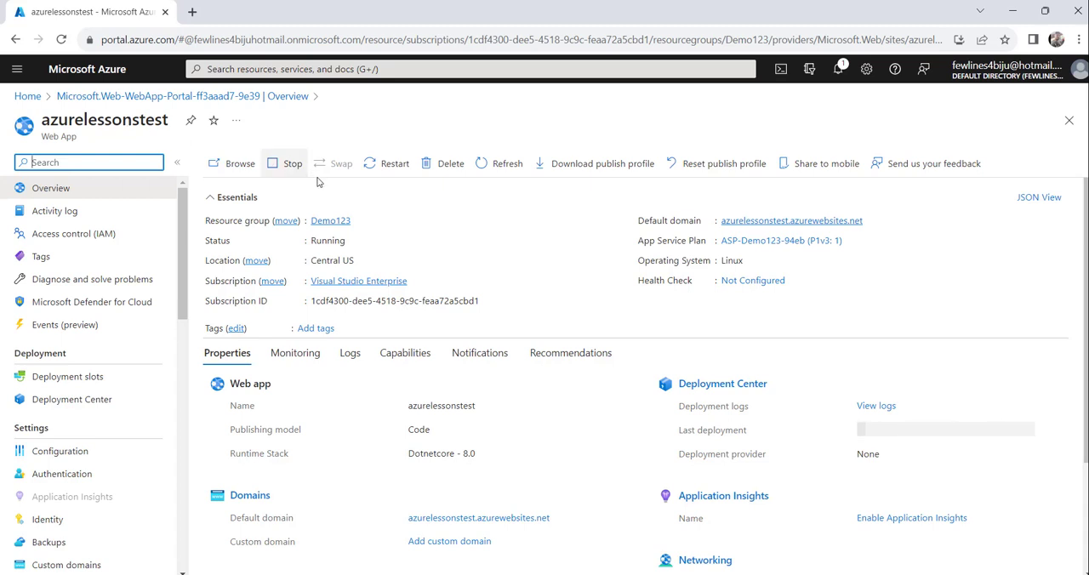
{"action": "left_click", "coordinate": [238, 166]}
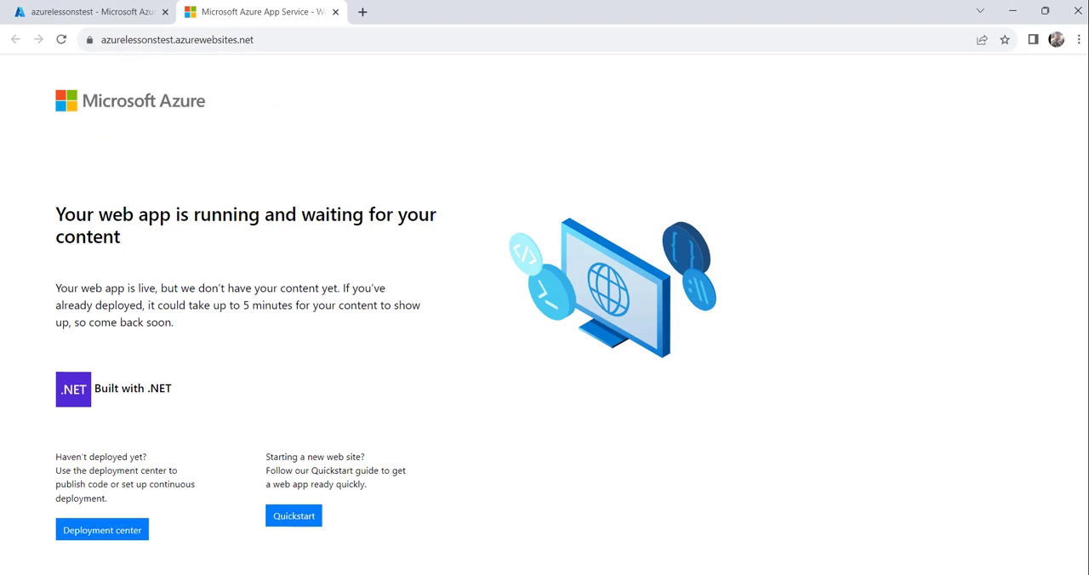
Step: Return to the azurelessonstest overview in the portal and stop the web app
{"action": "left_click", "coordinate": [89, 12]}
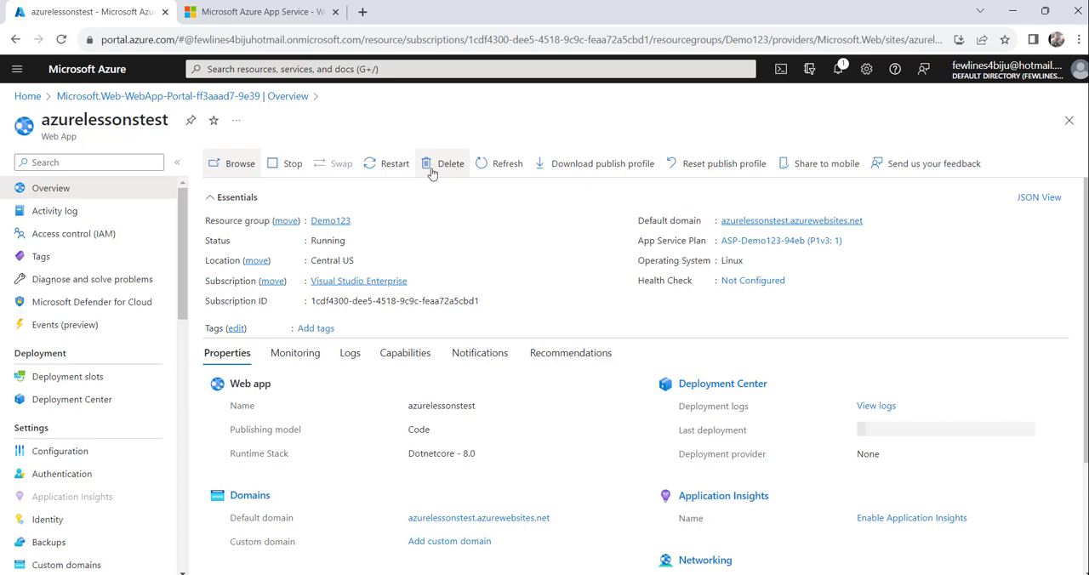
{"action": "left_click", "coordinate": [282, 164]}
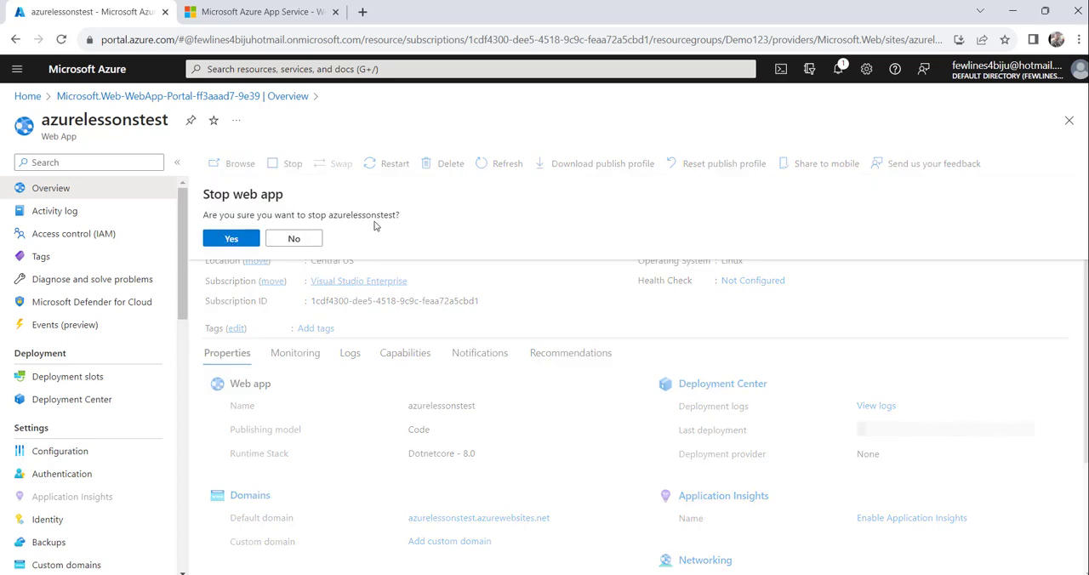
{"action": "left_click", "coordinate": [231, 239]}
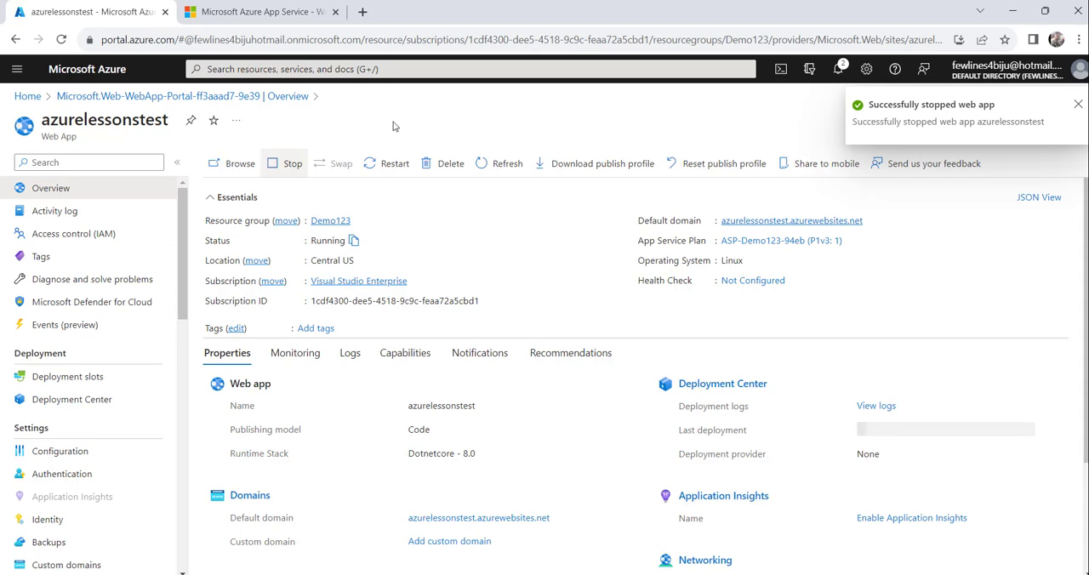
Step: Reload the azurelessonstest.azurewebsites.net page and check how the site responds with the web app stopped
{"action": "left_click", "coordinate": [255, 12]}
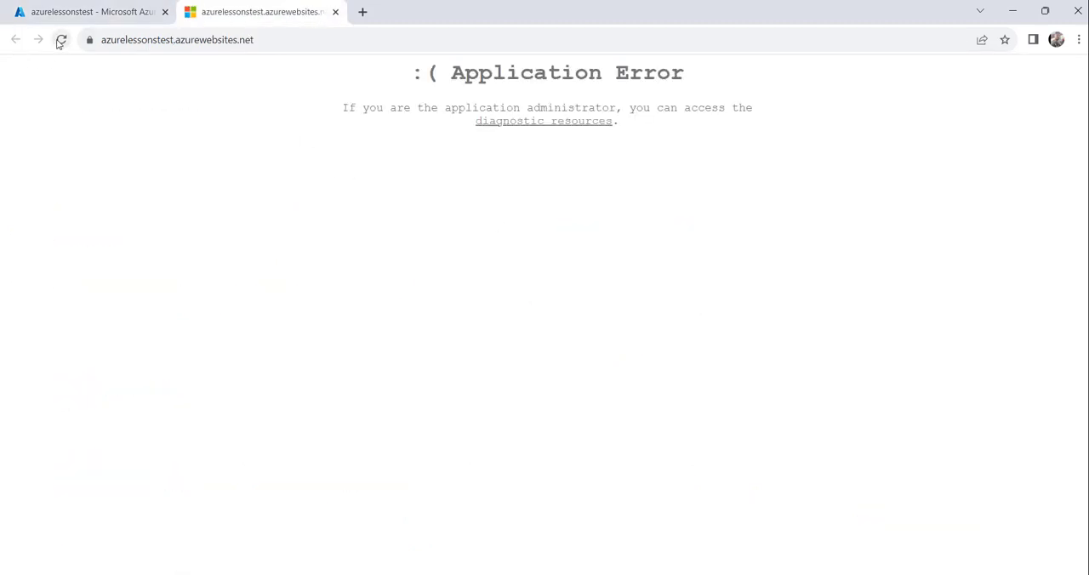
{"action": "left_click", "coordinate": [61, 40]}
{"action": "left_click", "coordinate": [61, 40]}
{"action": "left_click_drag", "start_coordinate": [426, 83], "coordinate": [768, 81]}
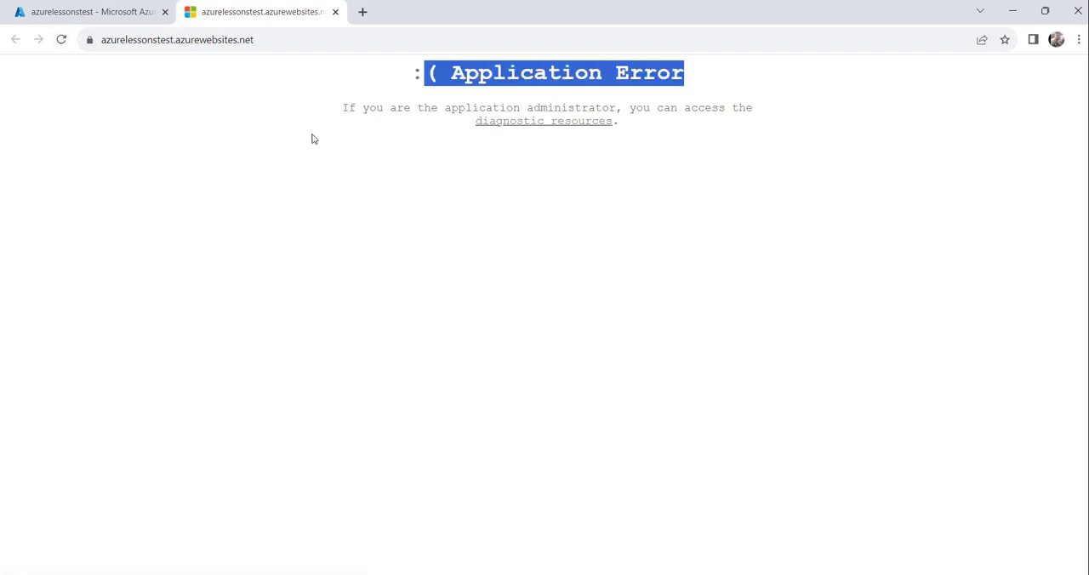
Step: Return to the web app's overview in the portal and look through its status and available settings and monitoring options
{"action": "left_click", "coordinate": [51, 8]}
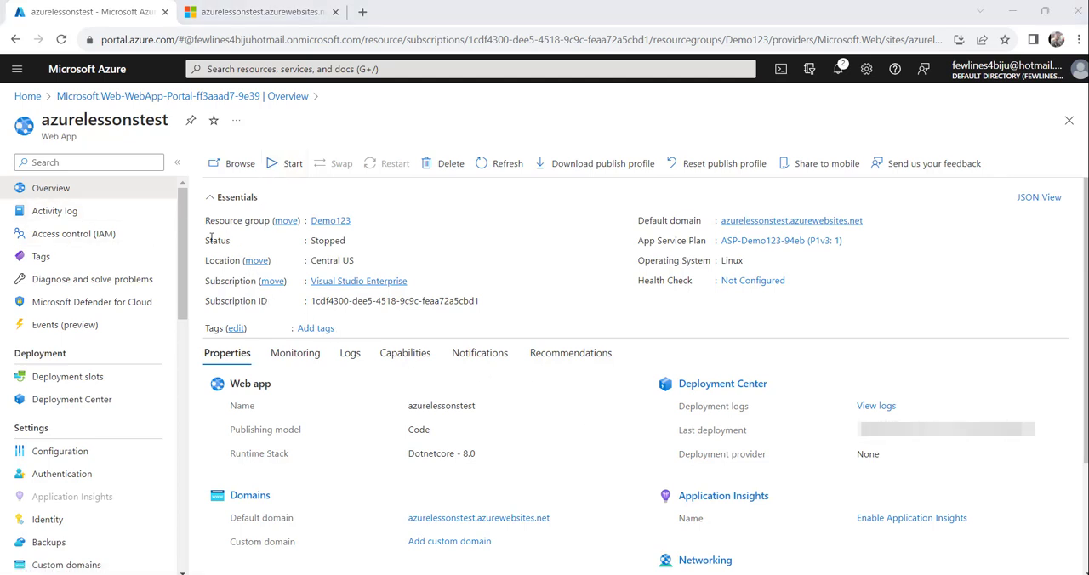
{"action": "scroll", "coordinate": [77, 208], "scroll_direction": "down", "scroll_amount": 10}
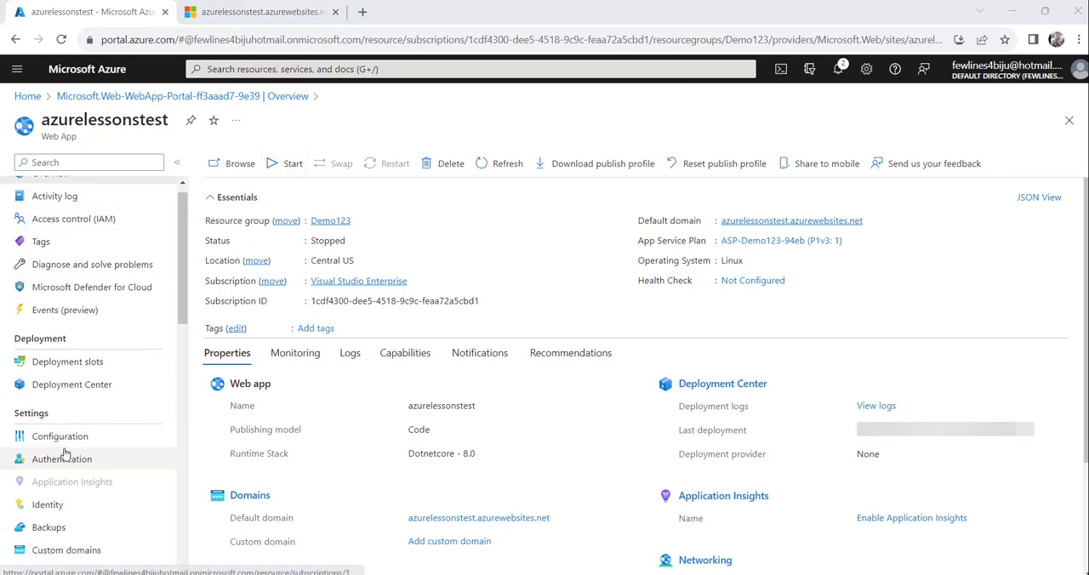
{"action": "scroll", "coordinate": [102, 412], "scroll_direction": "up", "scroll_amount": 10}
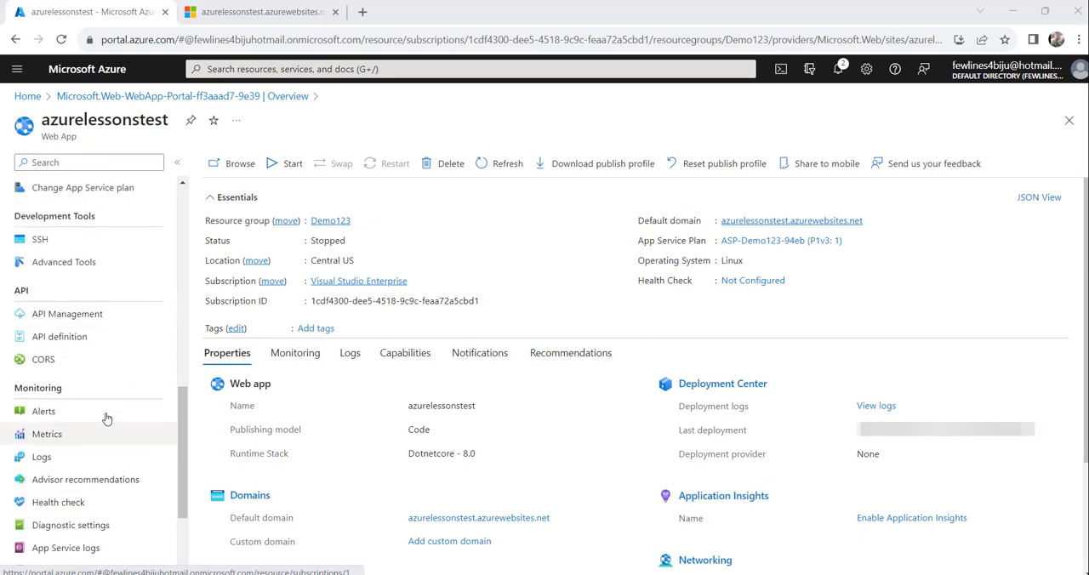